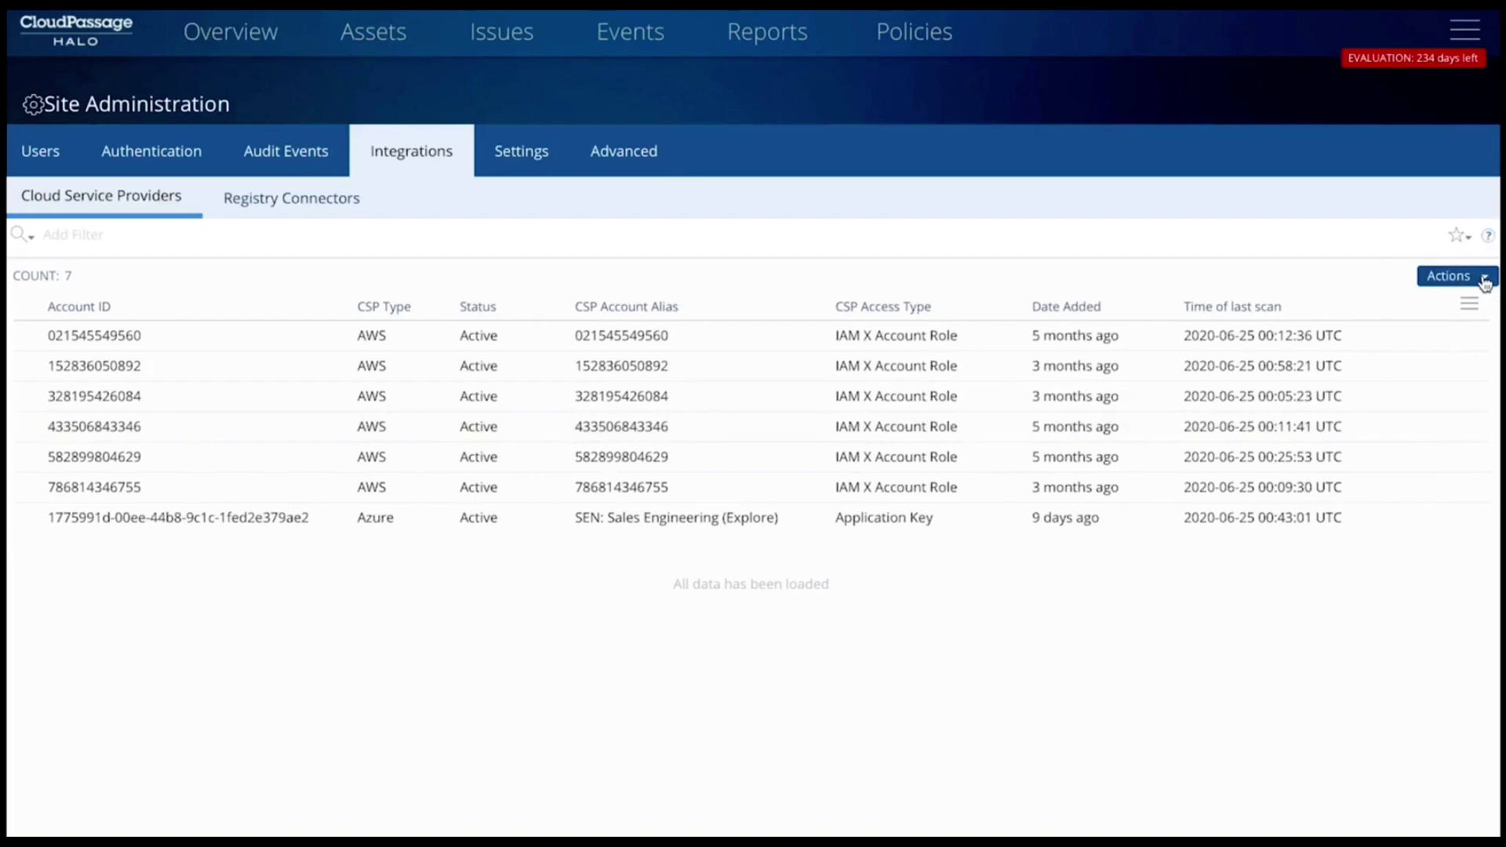
Start adding an Amazon Web Services cloud account and review its access type options
left_click(1484, 280)
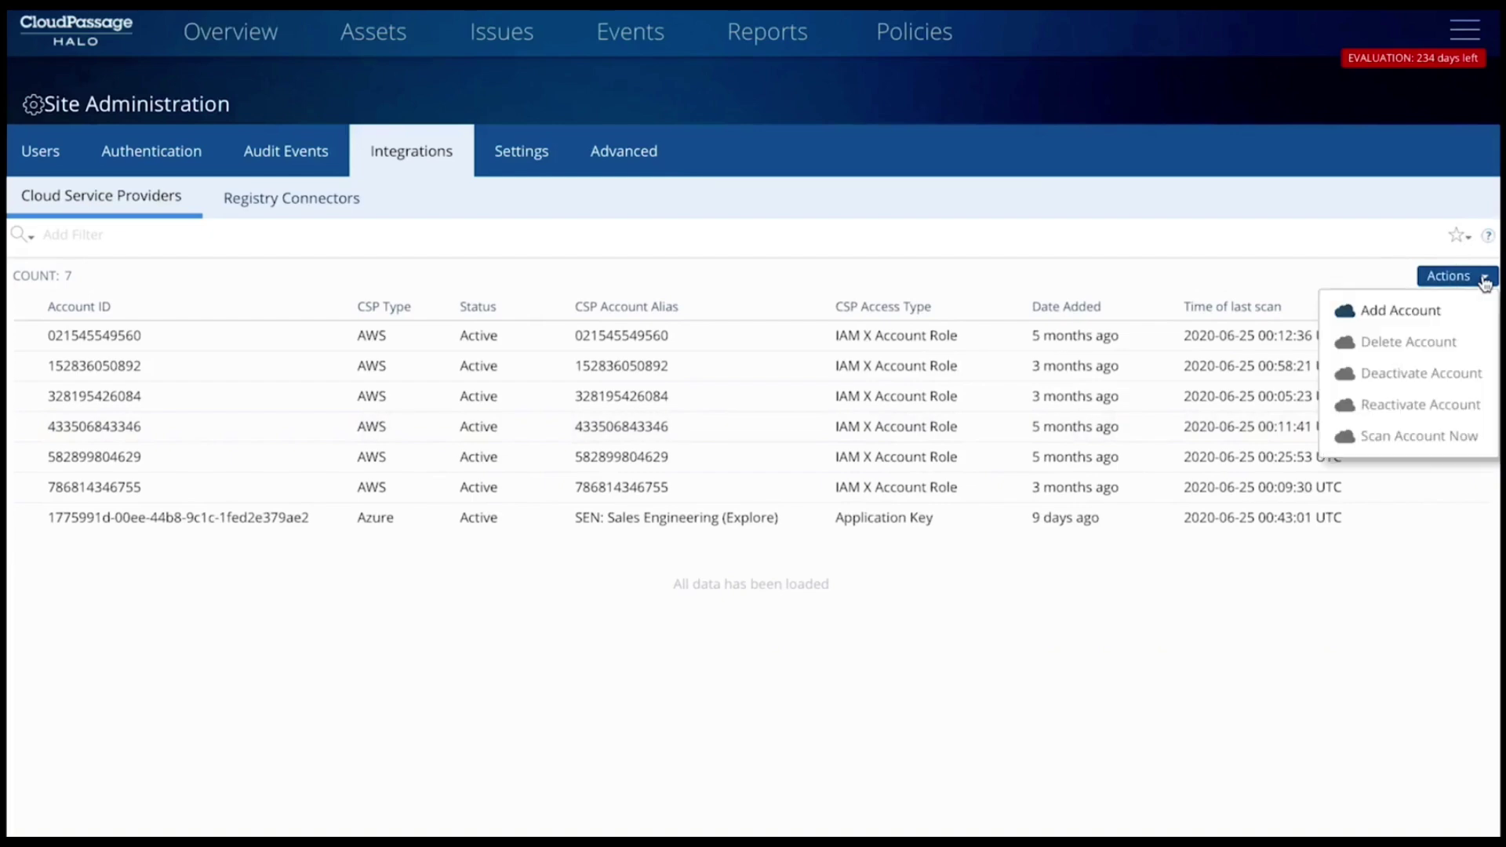
left_click(1410, 314)
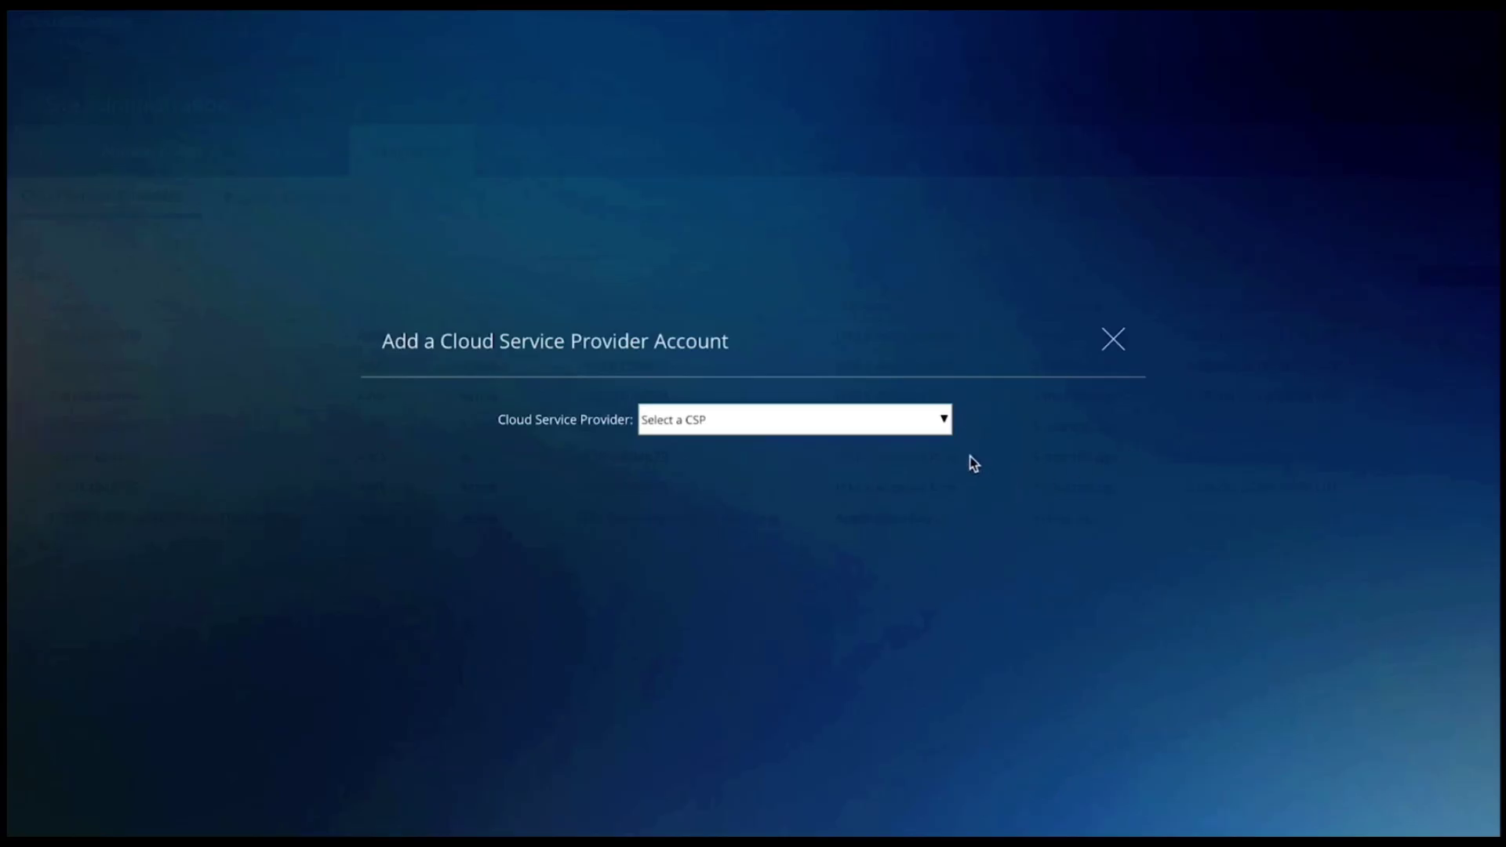
left_click(948, 428)
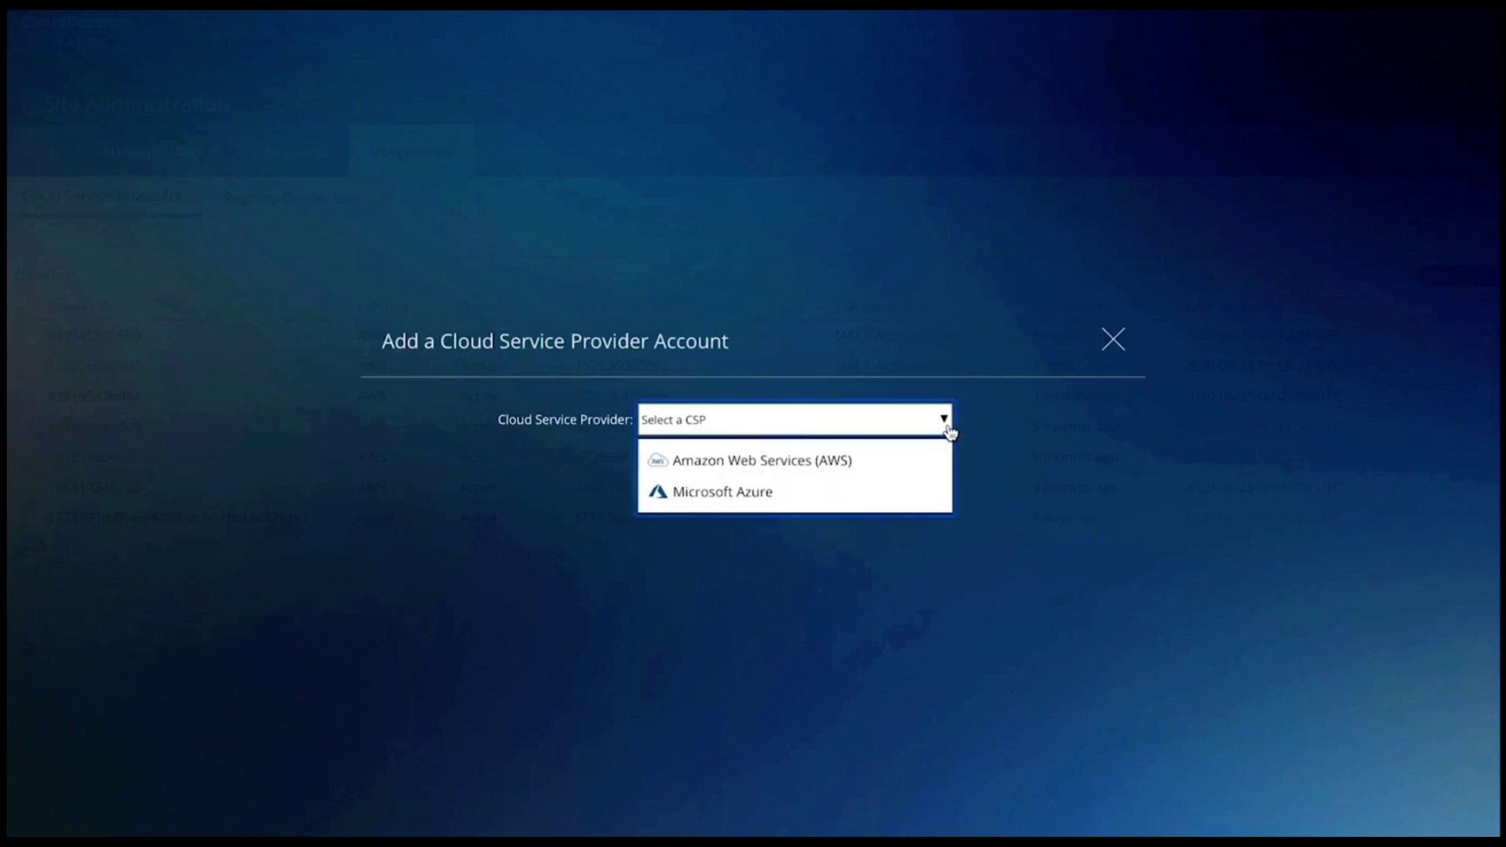
left_click(866, 464)
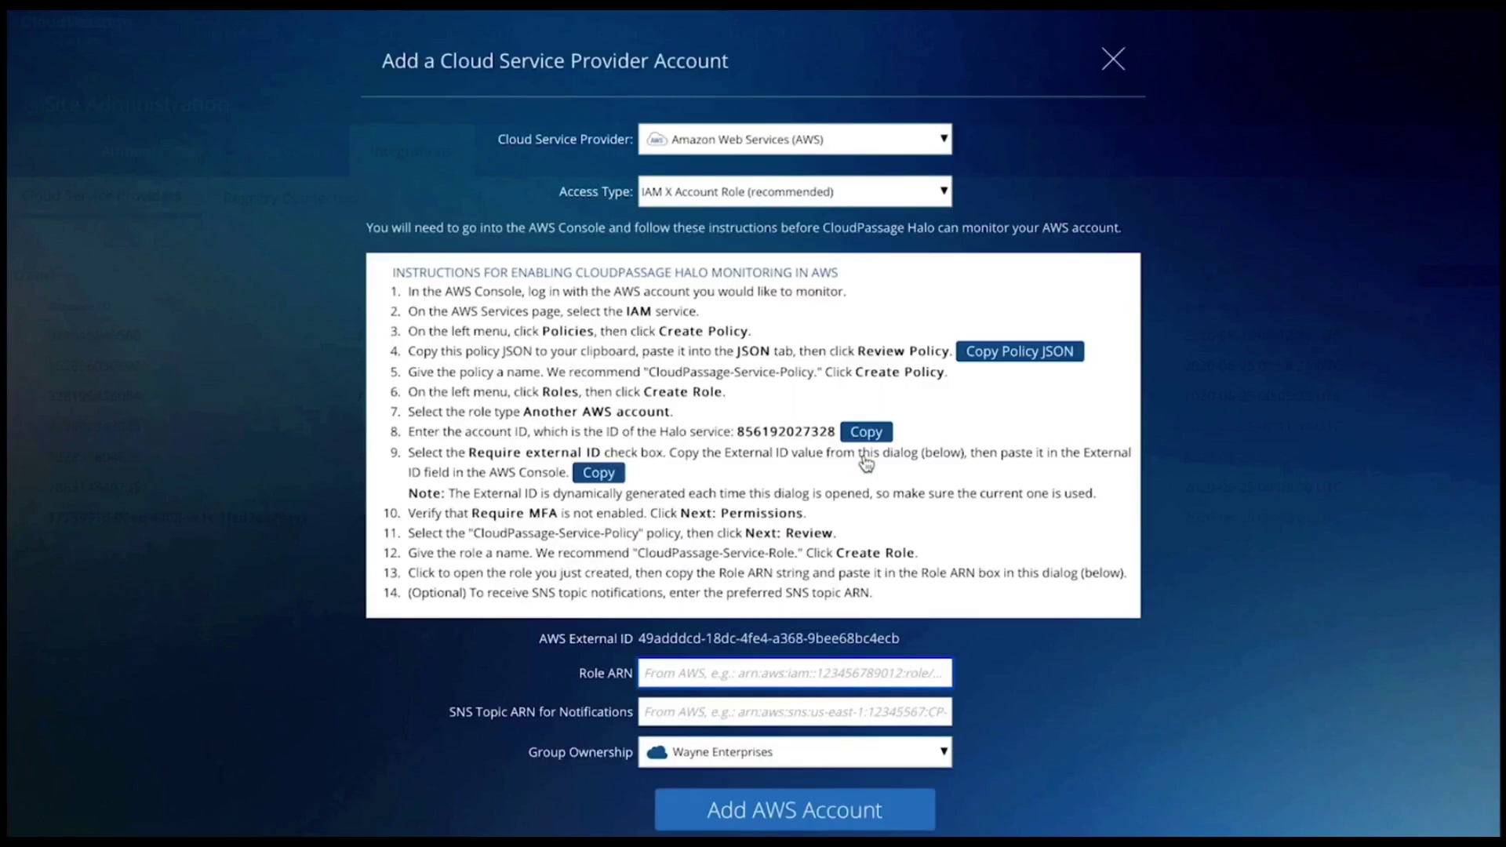
left_click(944, 204)
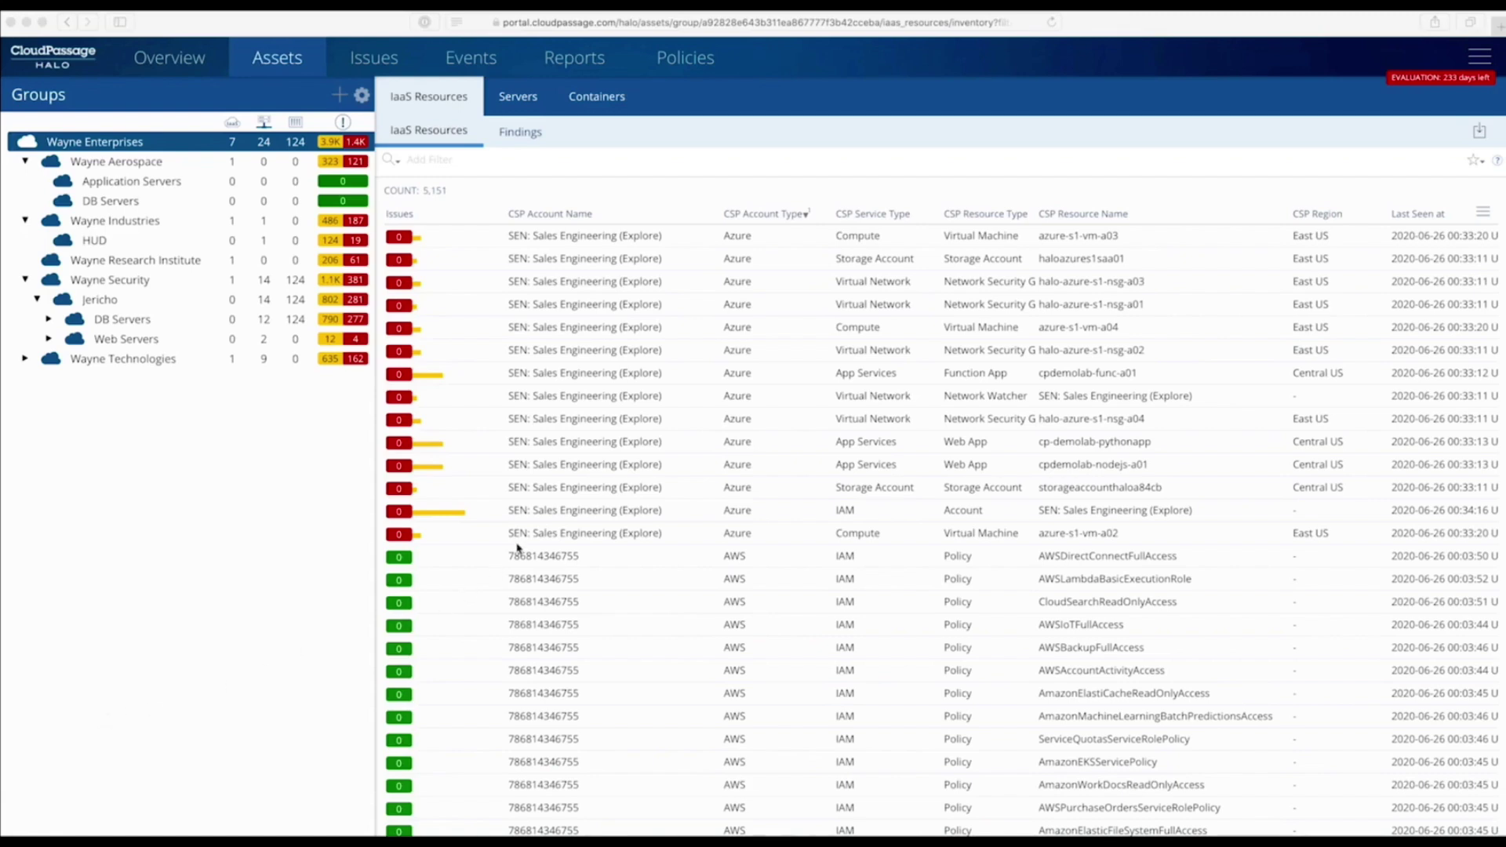
left_click(875, 238)
left_click(875, 237)
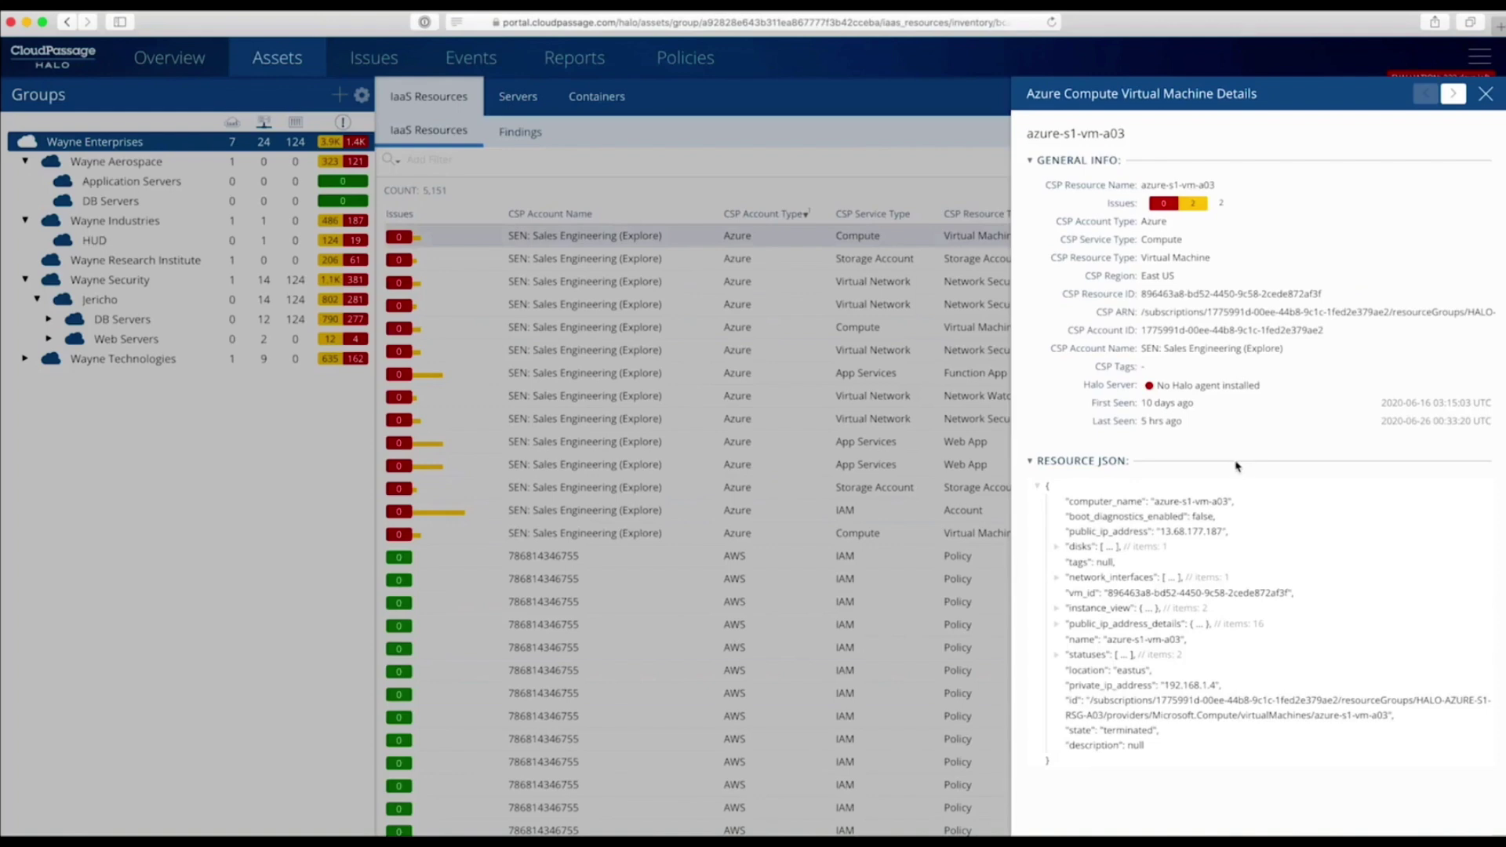
left_click(1453, 95)
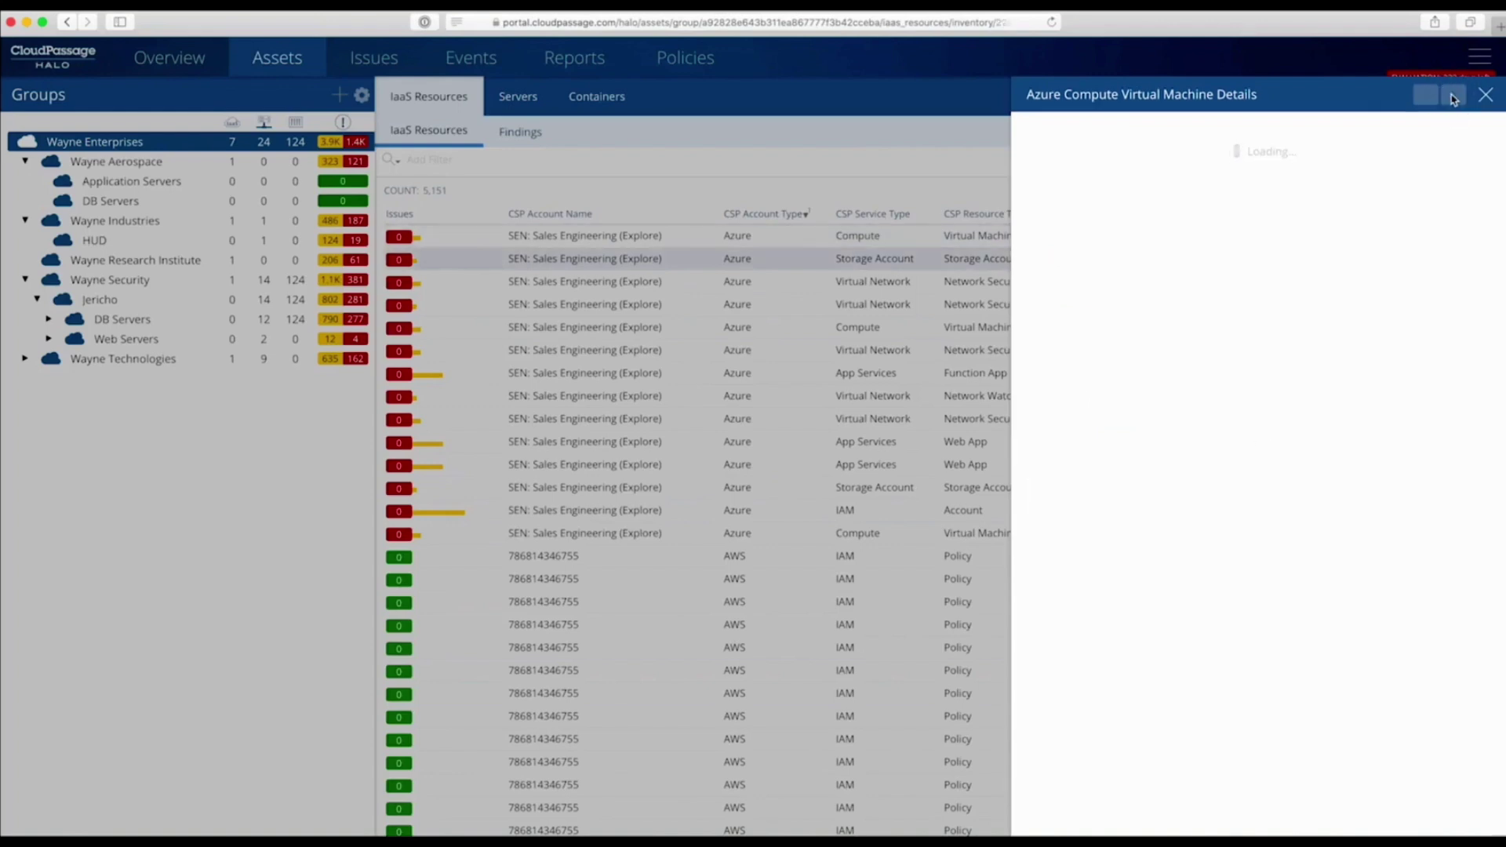
left_click(1453, 95)
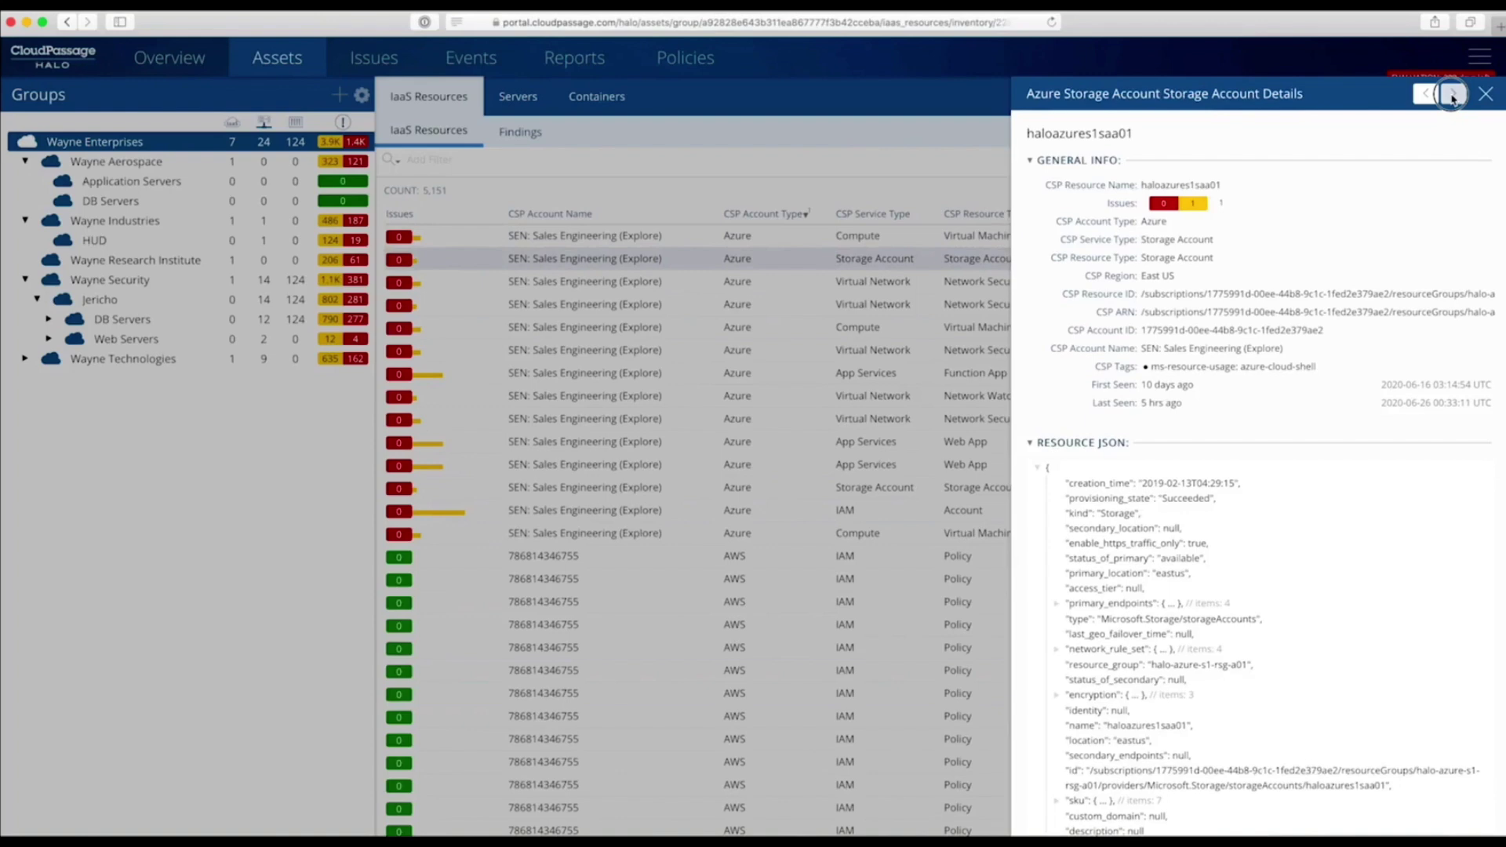
left_click(1453, 95)
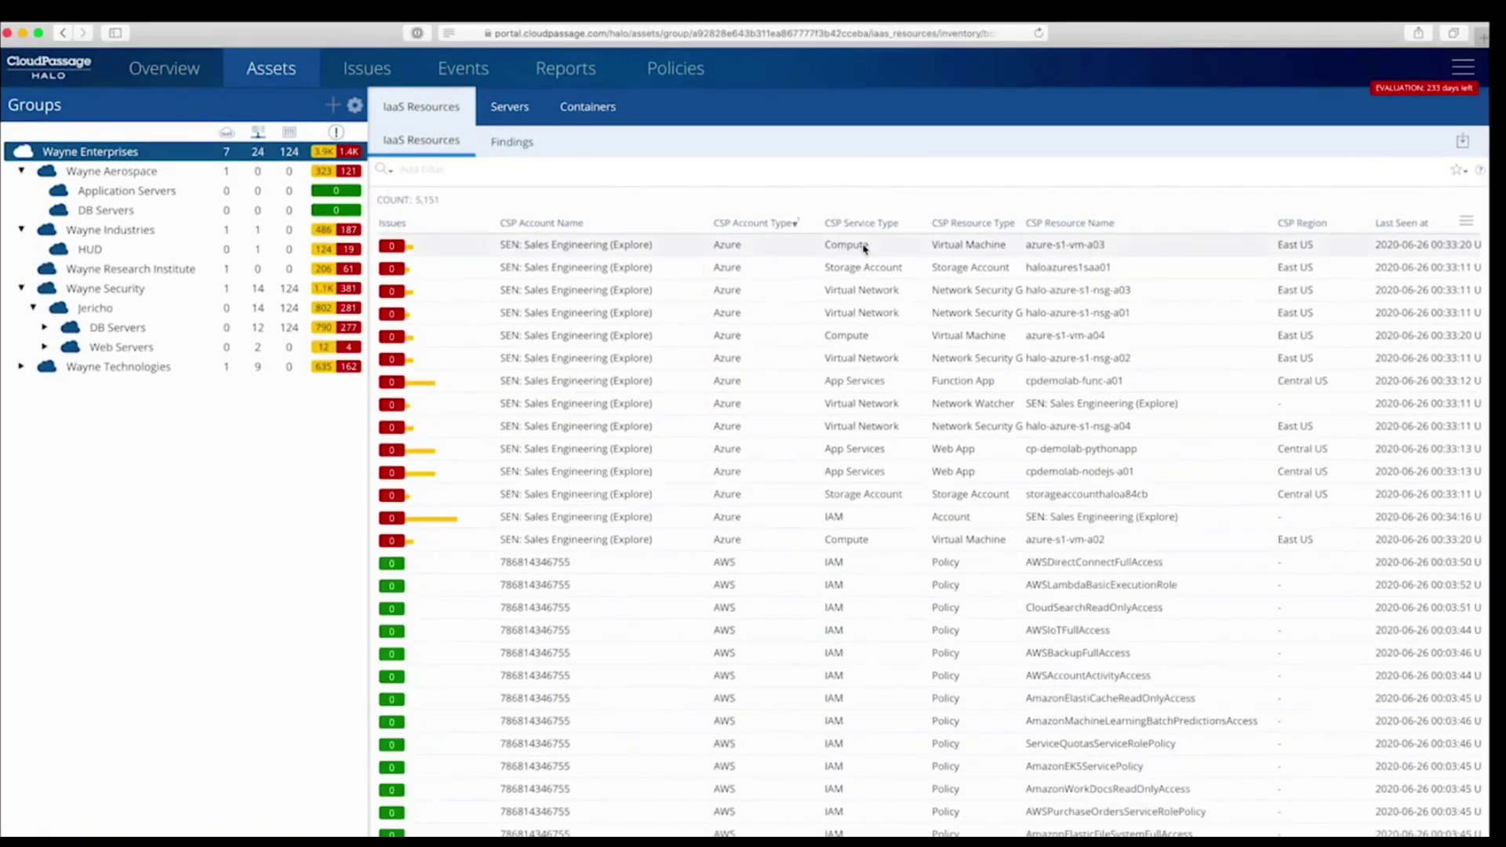
left_click(863, 247)
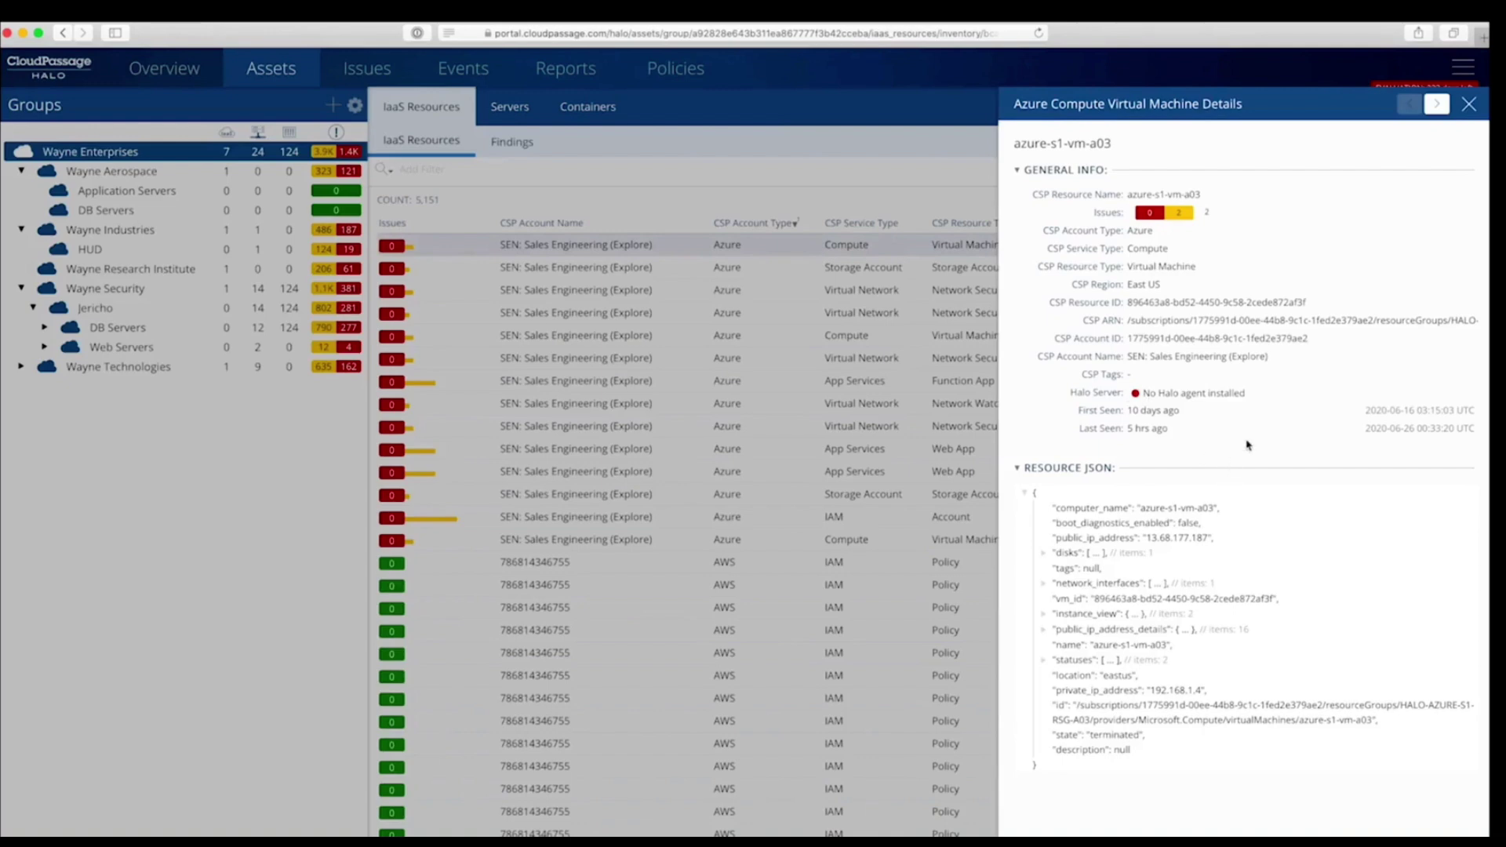
left_click(1437, 105)
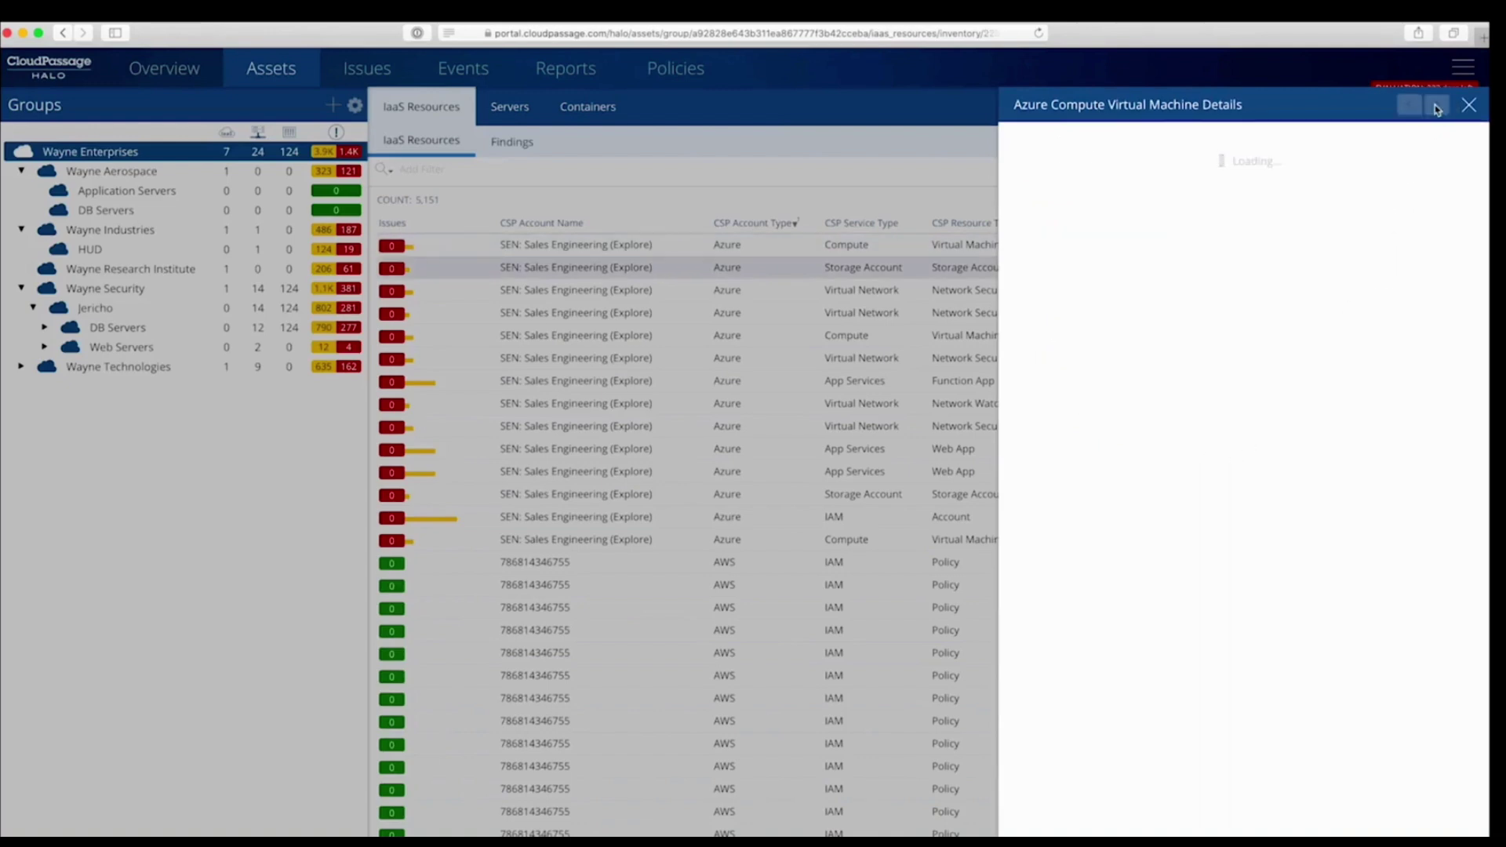
left_click(1438, 106)
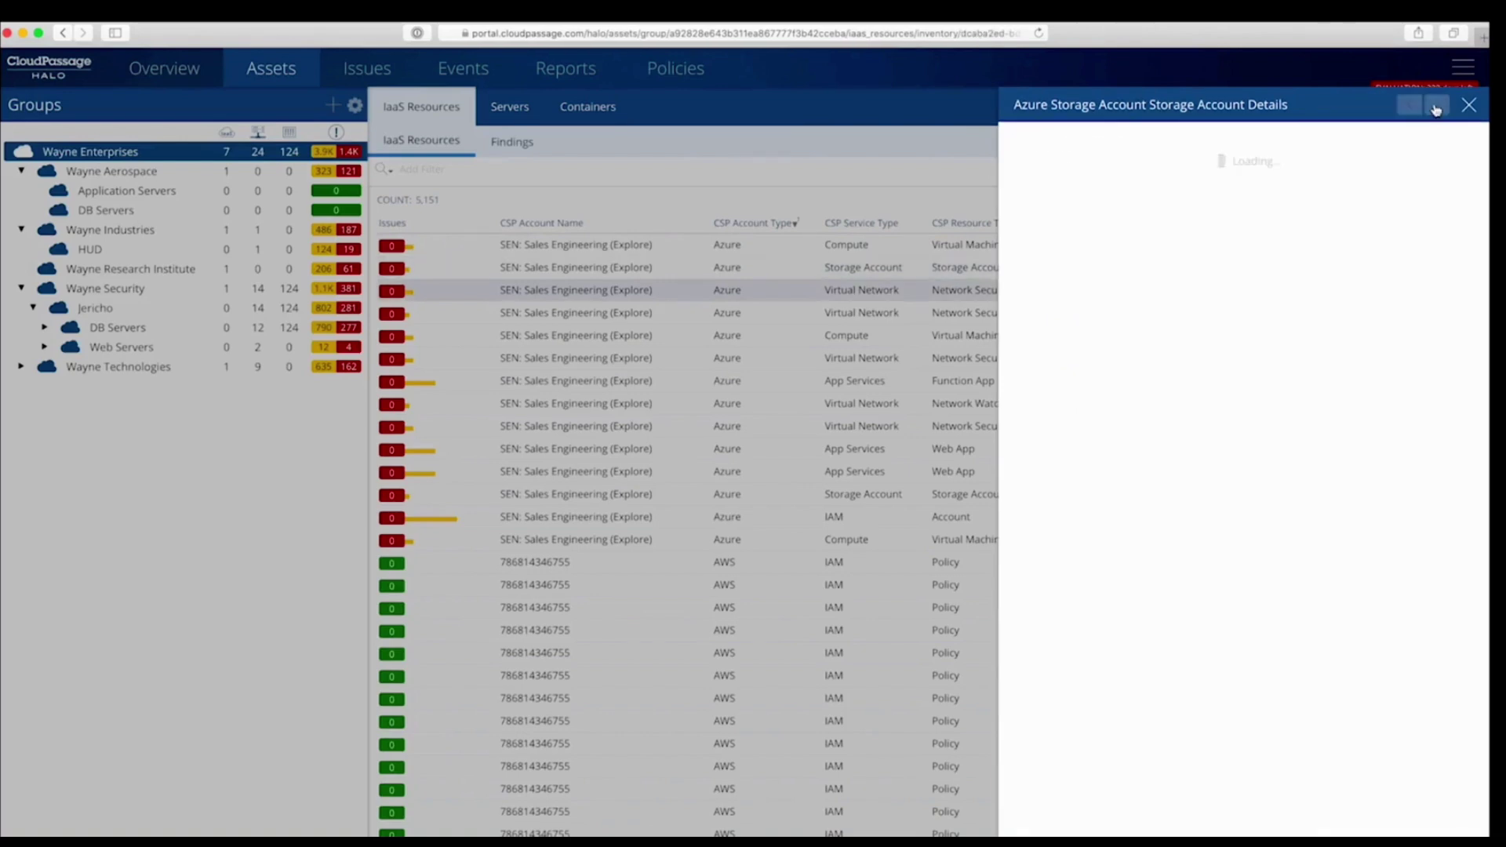
left_click(1436, 109)
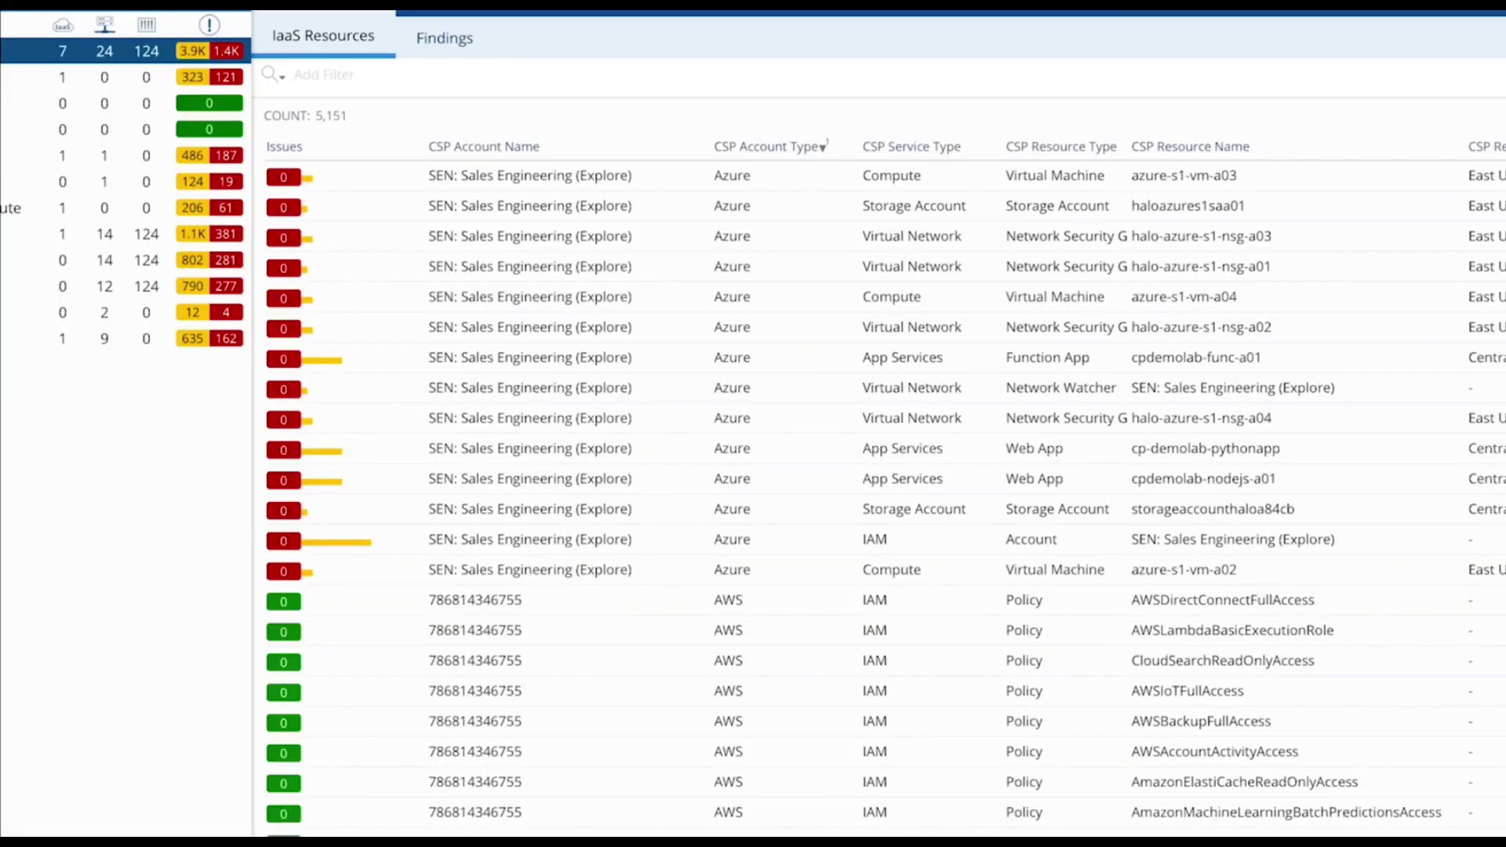
Open the azure-s1-vm-a03 VM and expand its public_ip_address_details and dns_settings JSON entries
left_click(613, 175)
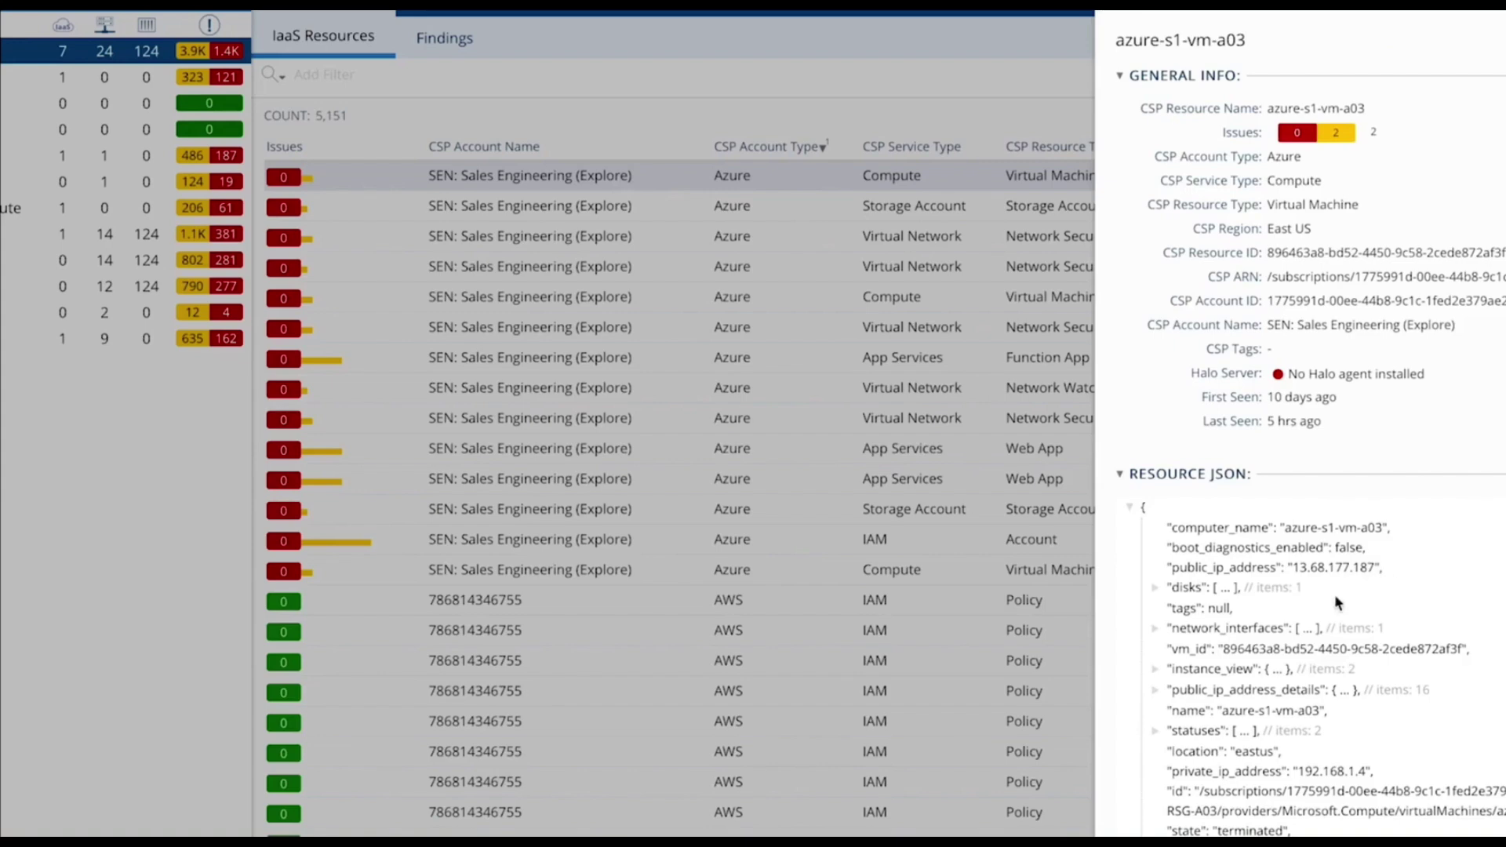
left_click(1155, 691)
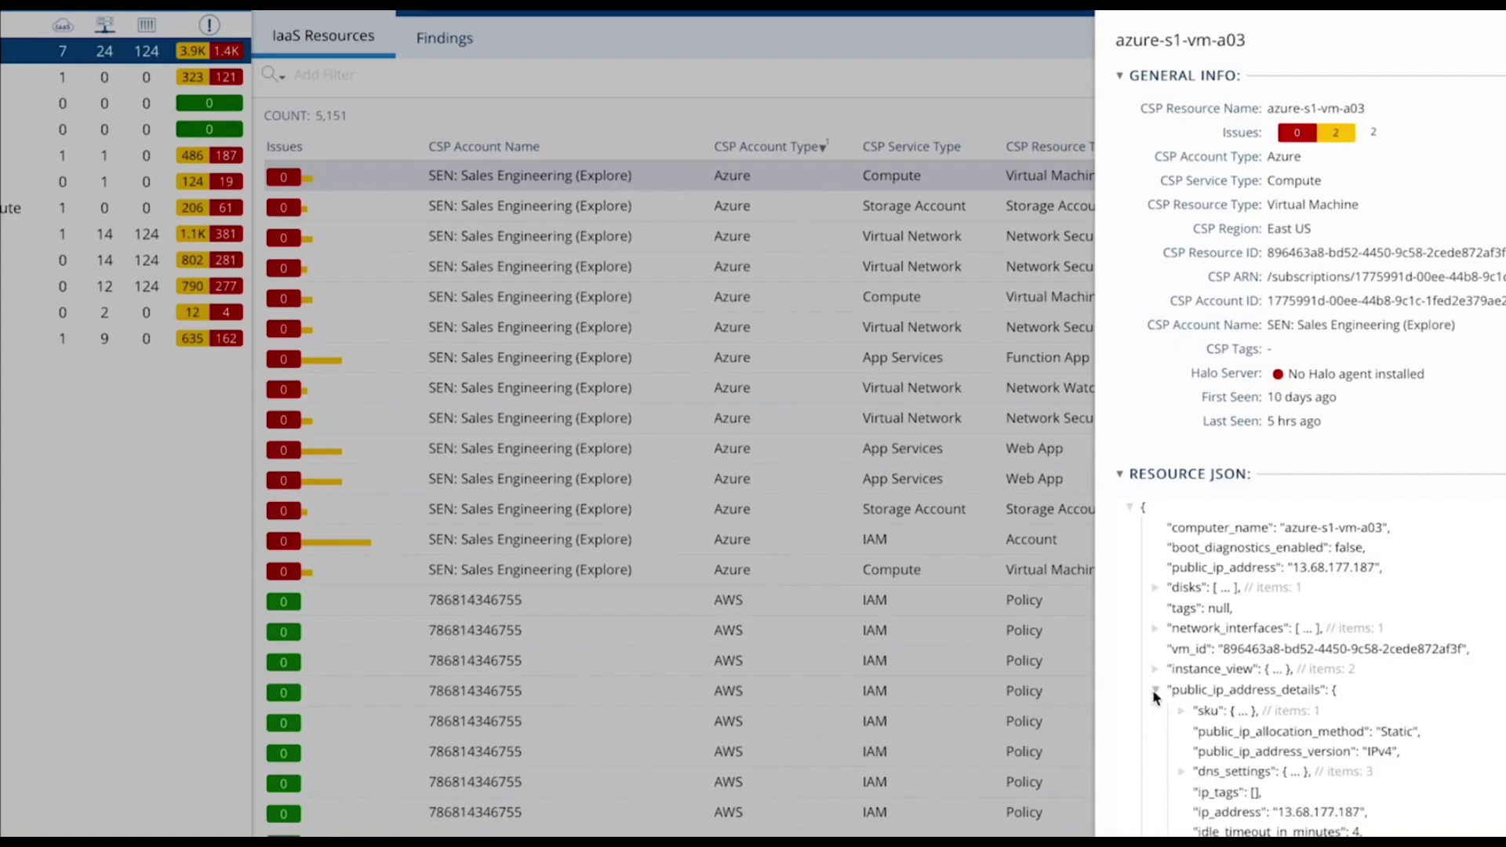
left_click(1179, 773)
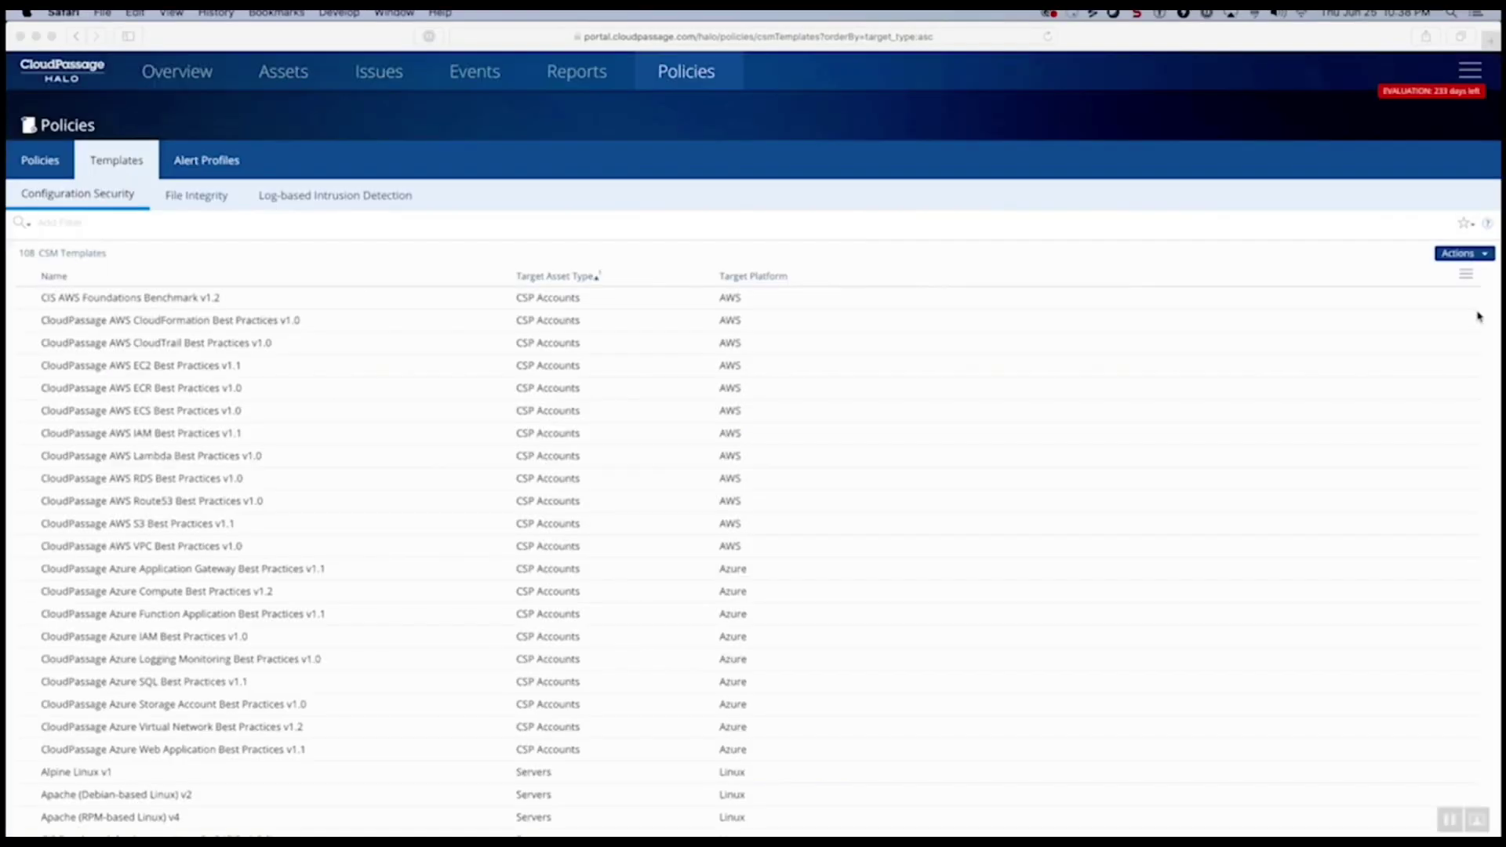
Scroll through the Configuration Security templates, then show the File Integrity templates
scroll(1479, 316, "down", 3)
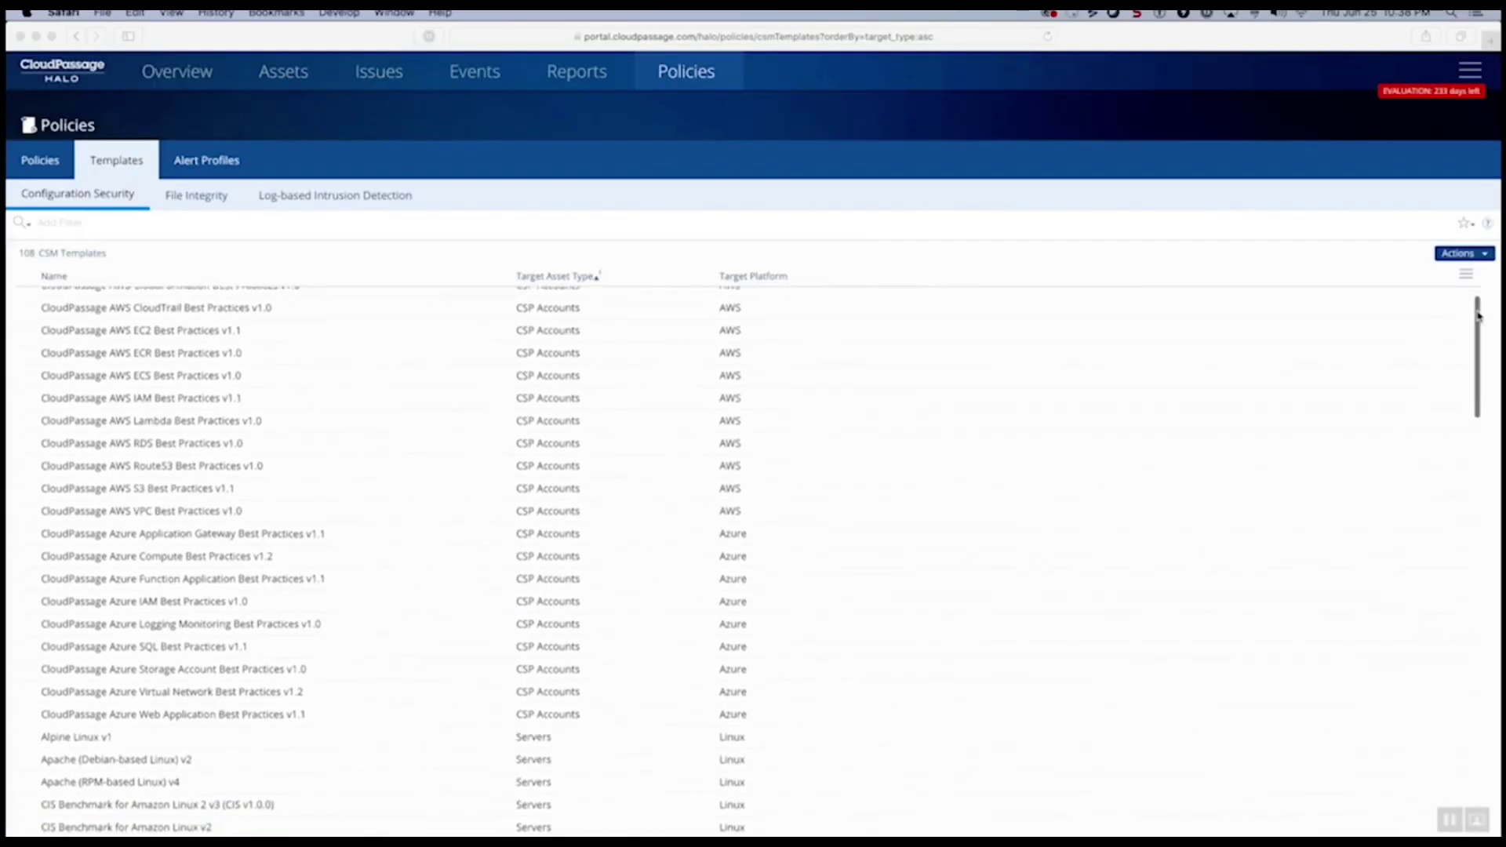
scroll(1479, 316, "down", 5)
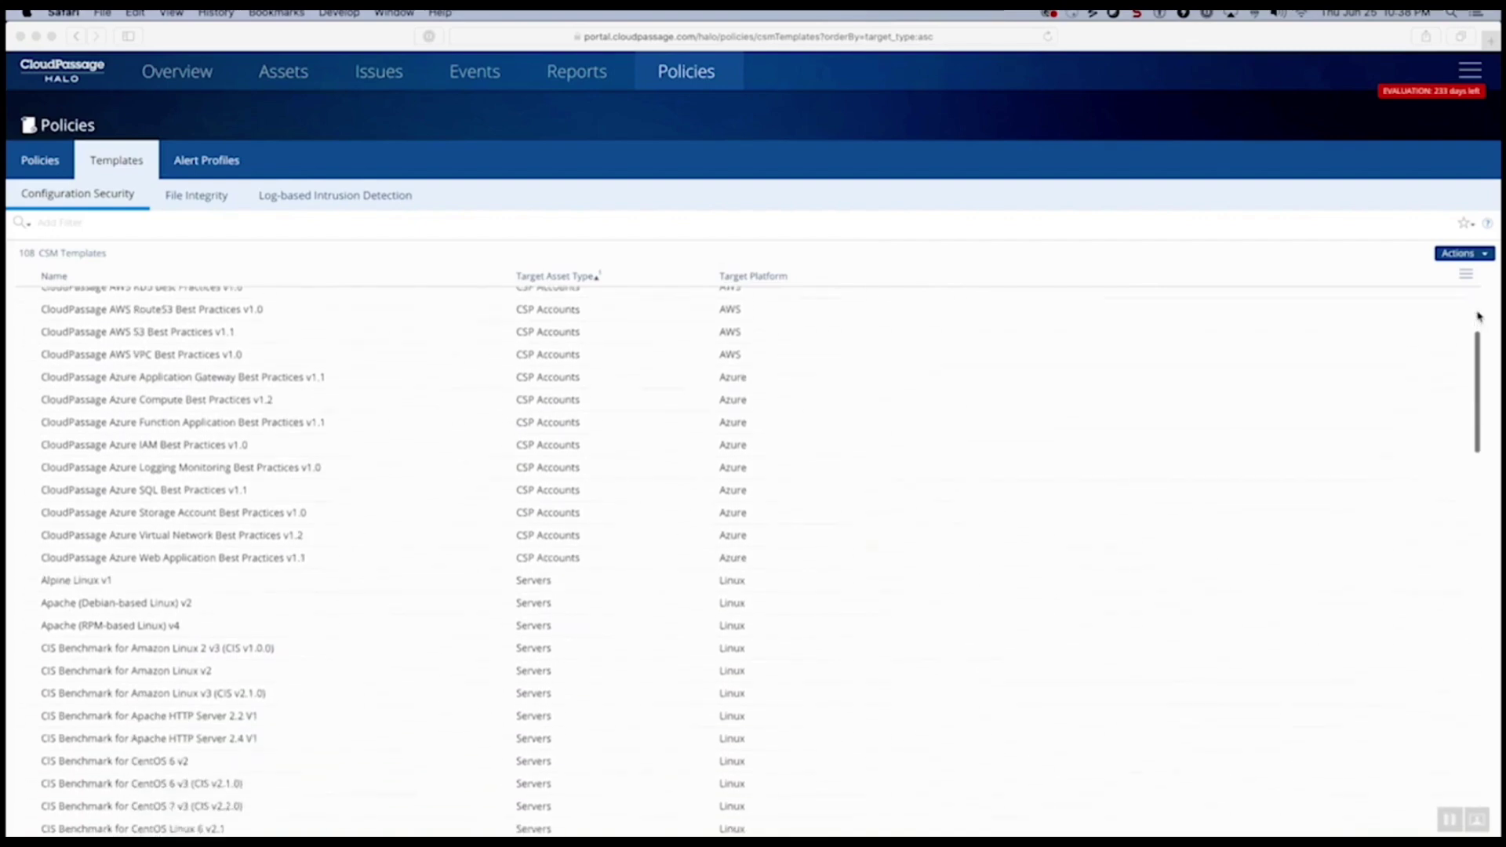
scroll(1479, 317, "down", 4)
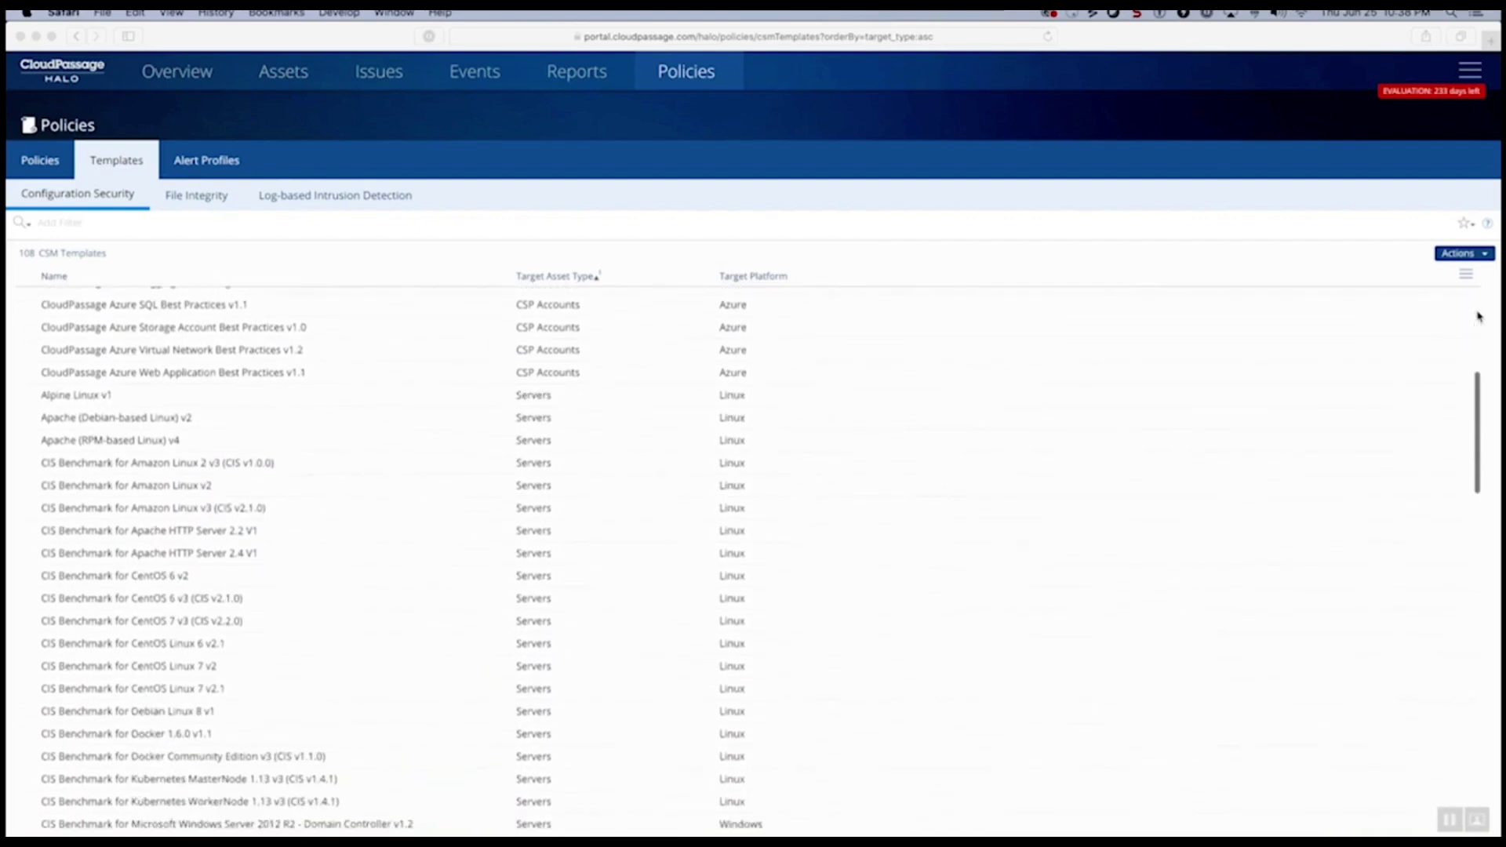
scroll(1478, 316, "down", 5)
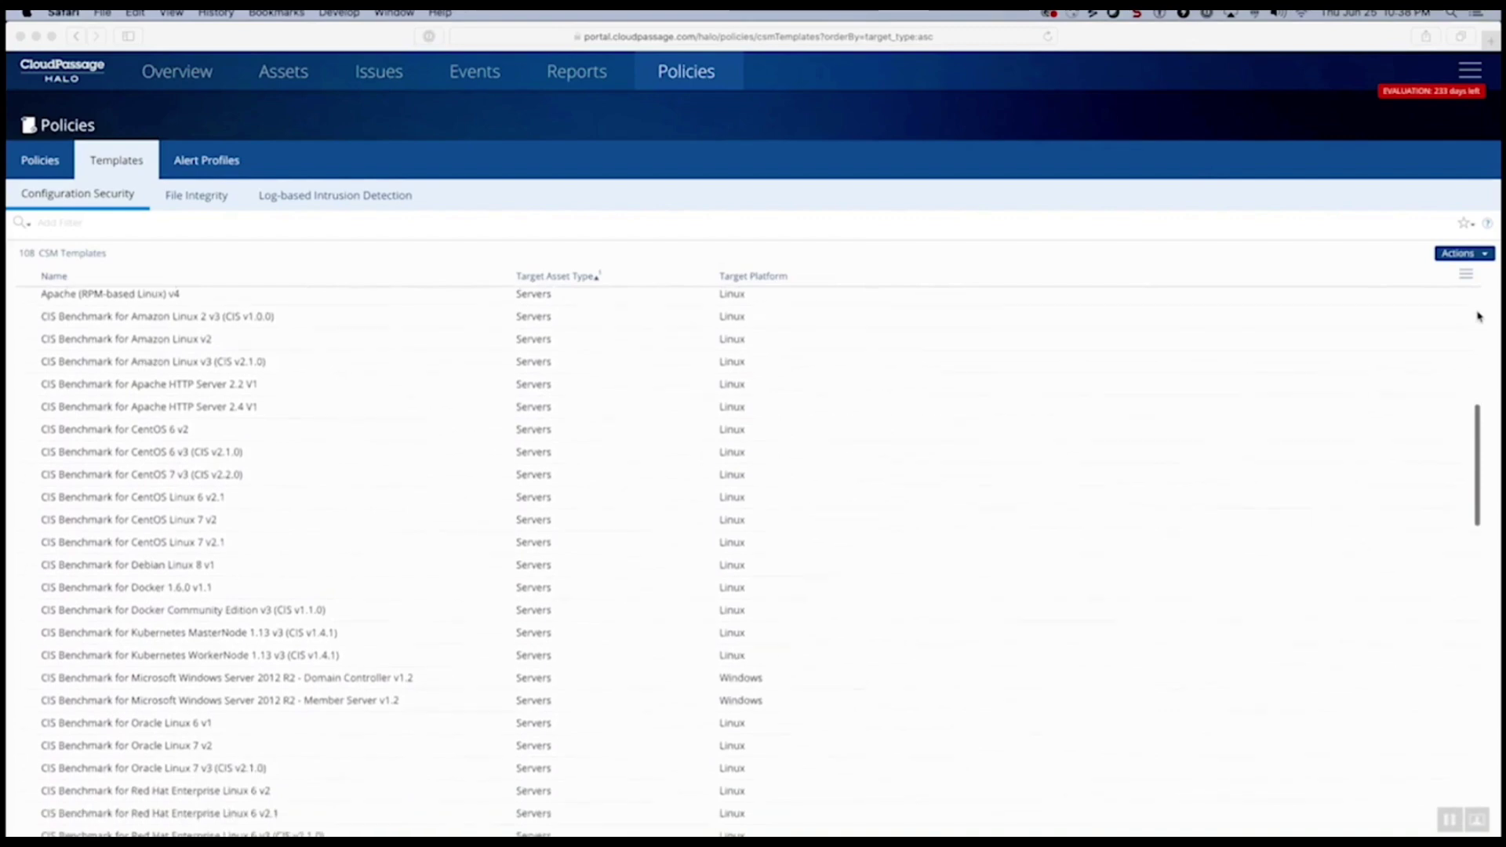
scroll(1479, 316, "down", 2)
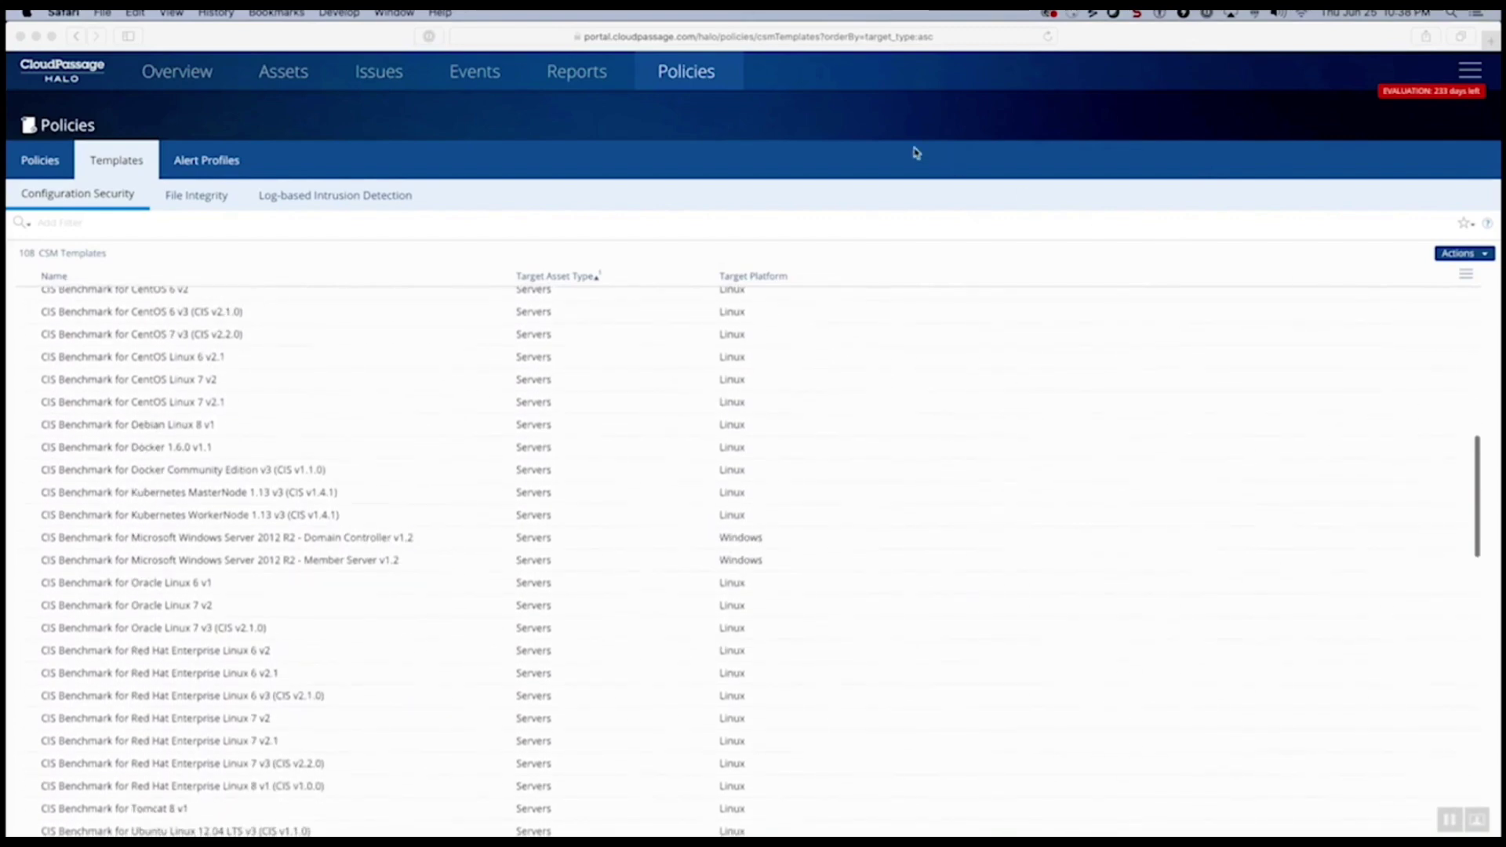
left_click(190, 203)
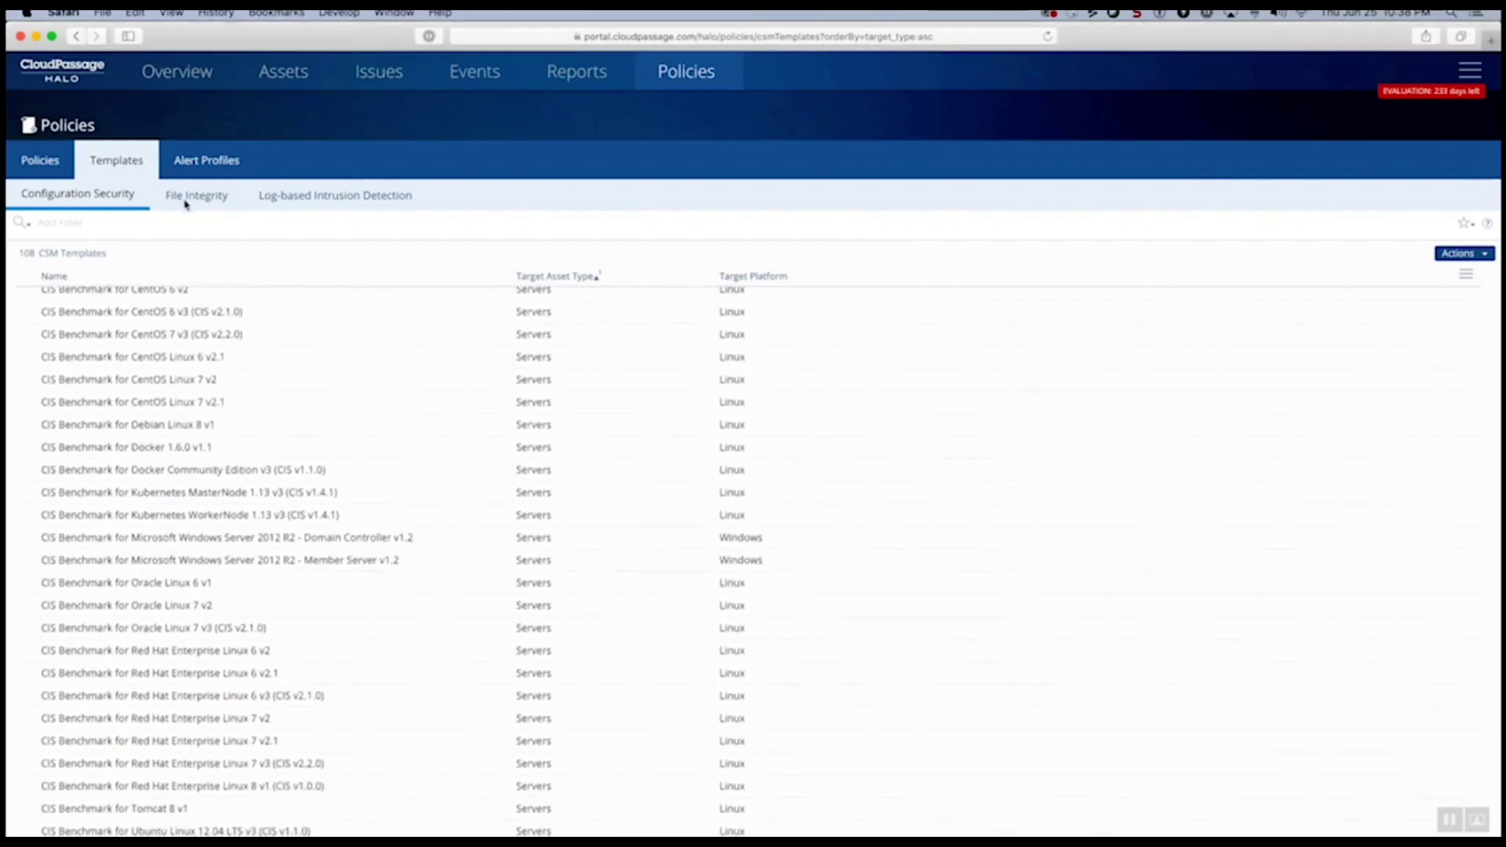
left_click(190, 201)
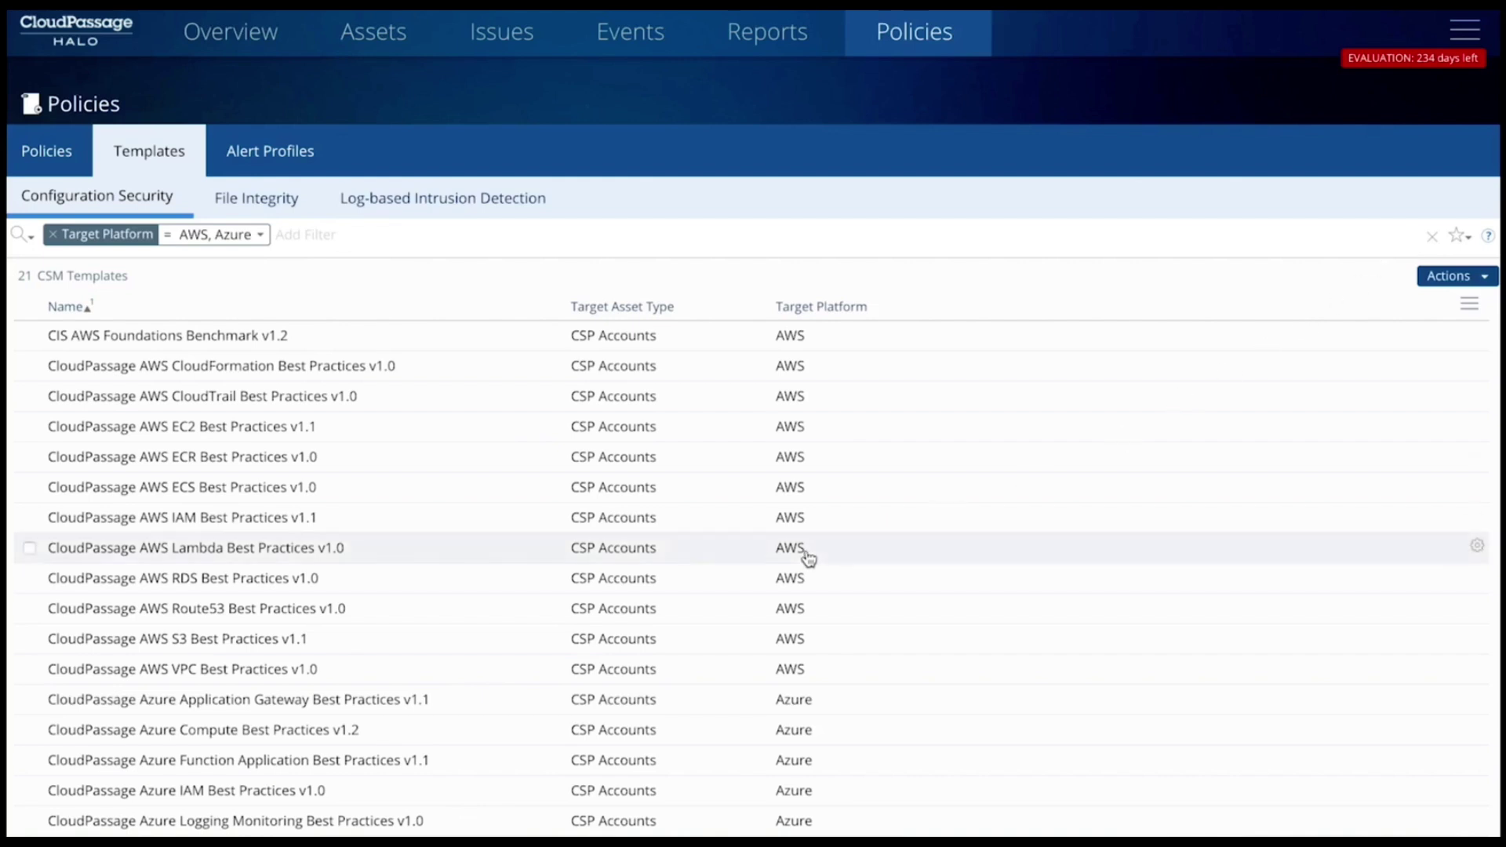
Select the CloudPassage AWS S3 Best Practices v1.1 template and view its rules
scroll(808, 559, "down", 2)
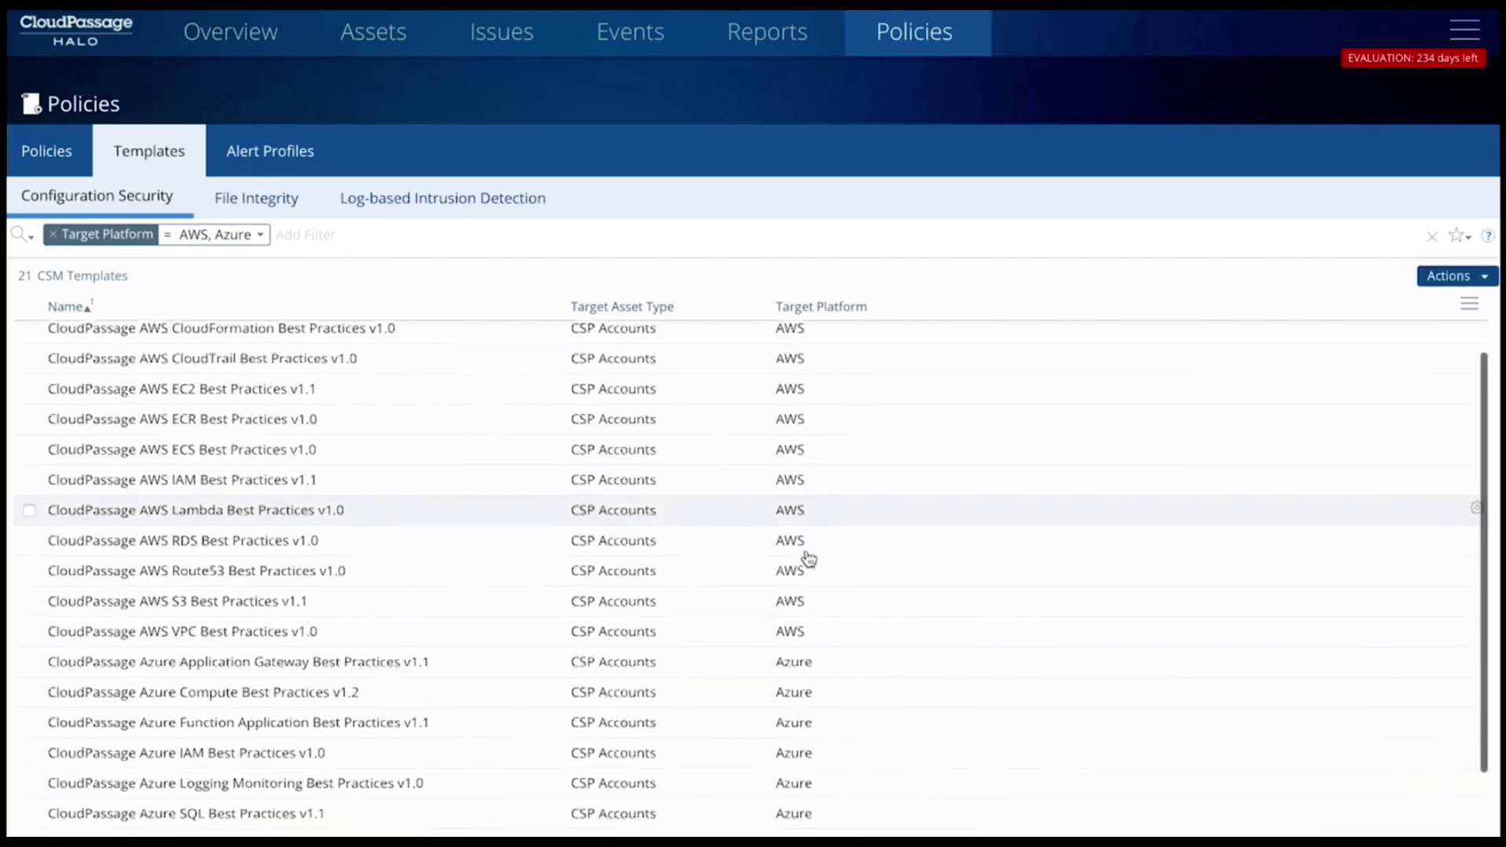
scroll(808, 559, "down", 2)
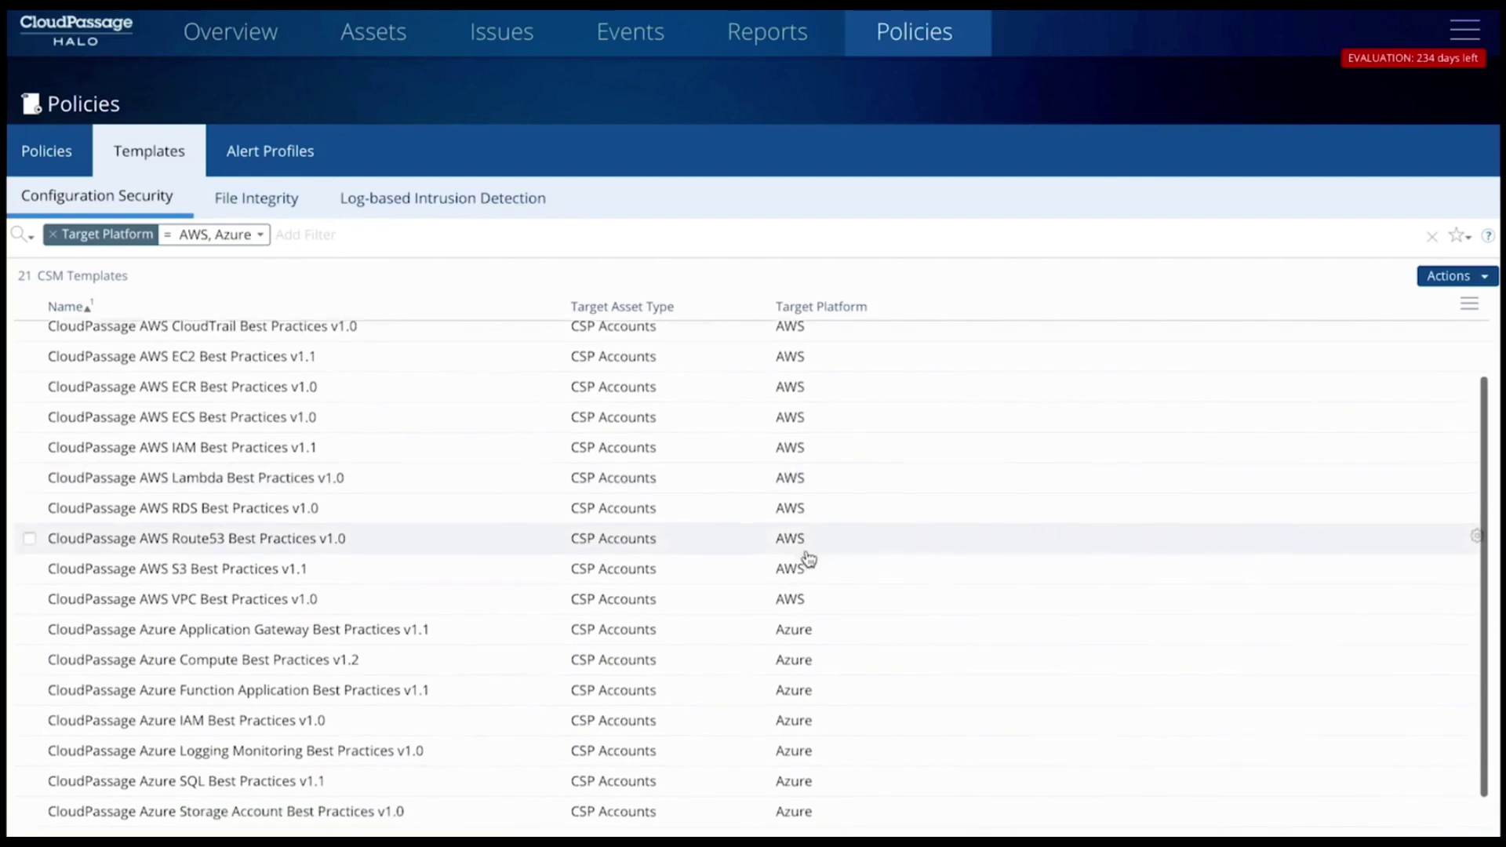
left_click(430, 516)
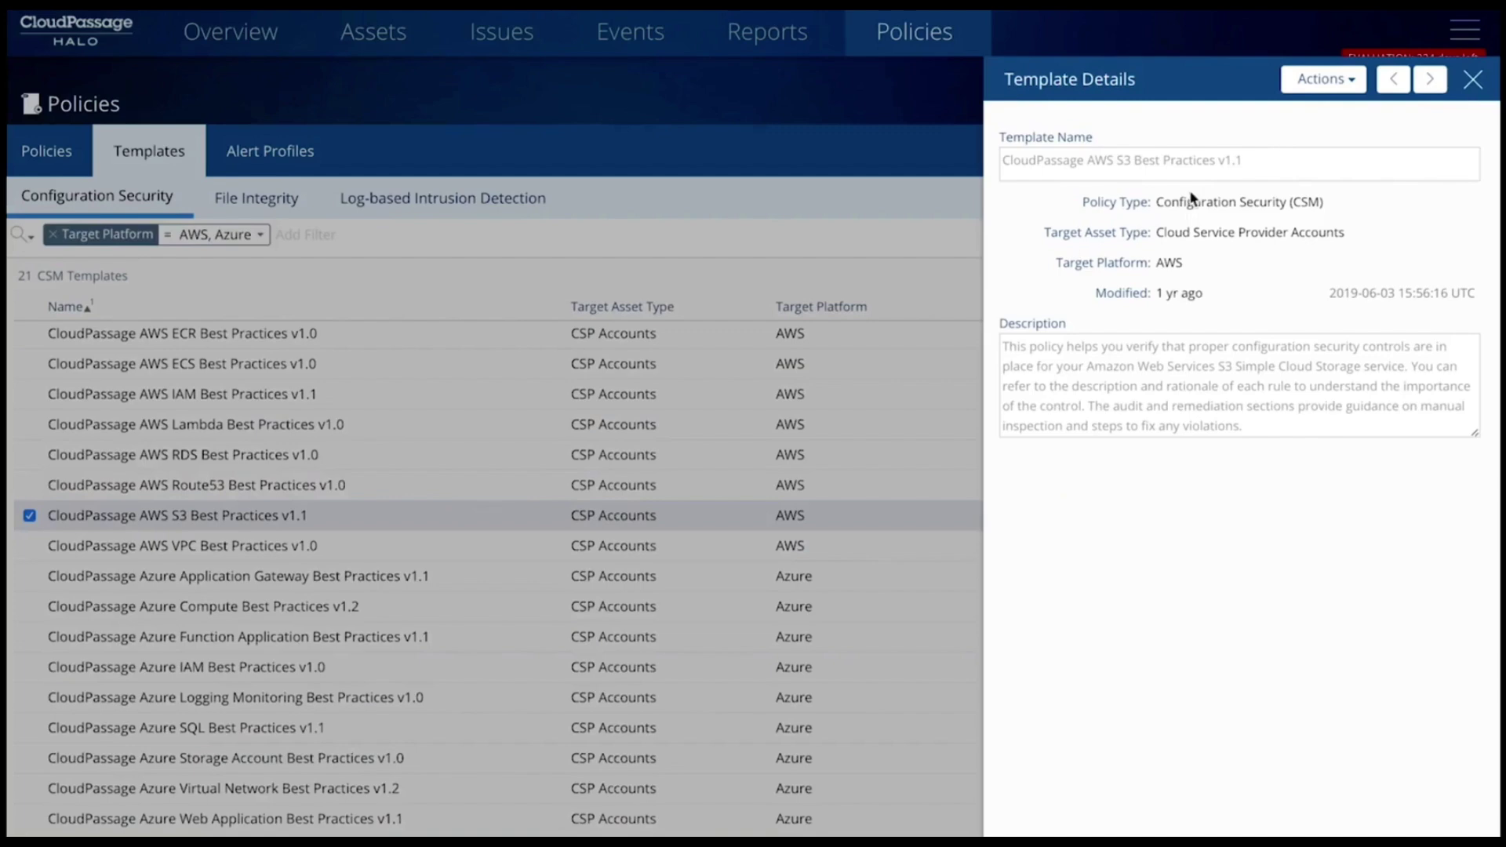
left_click(1309, 81)
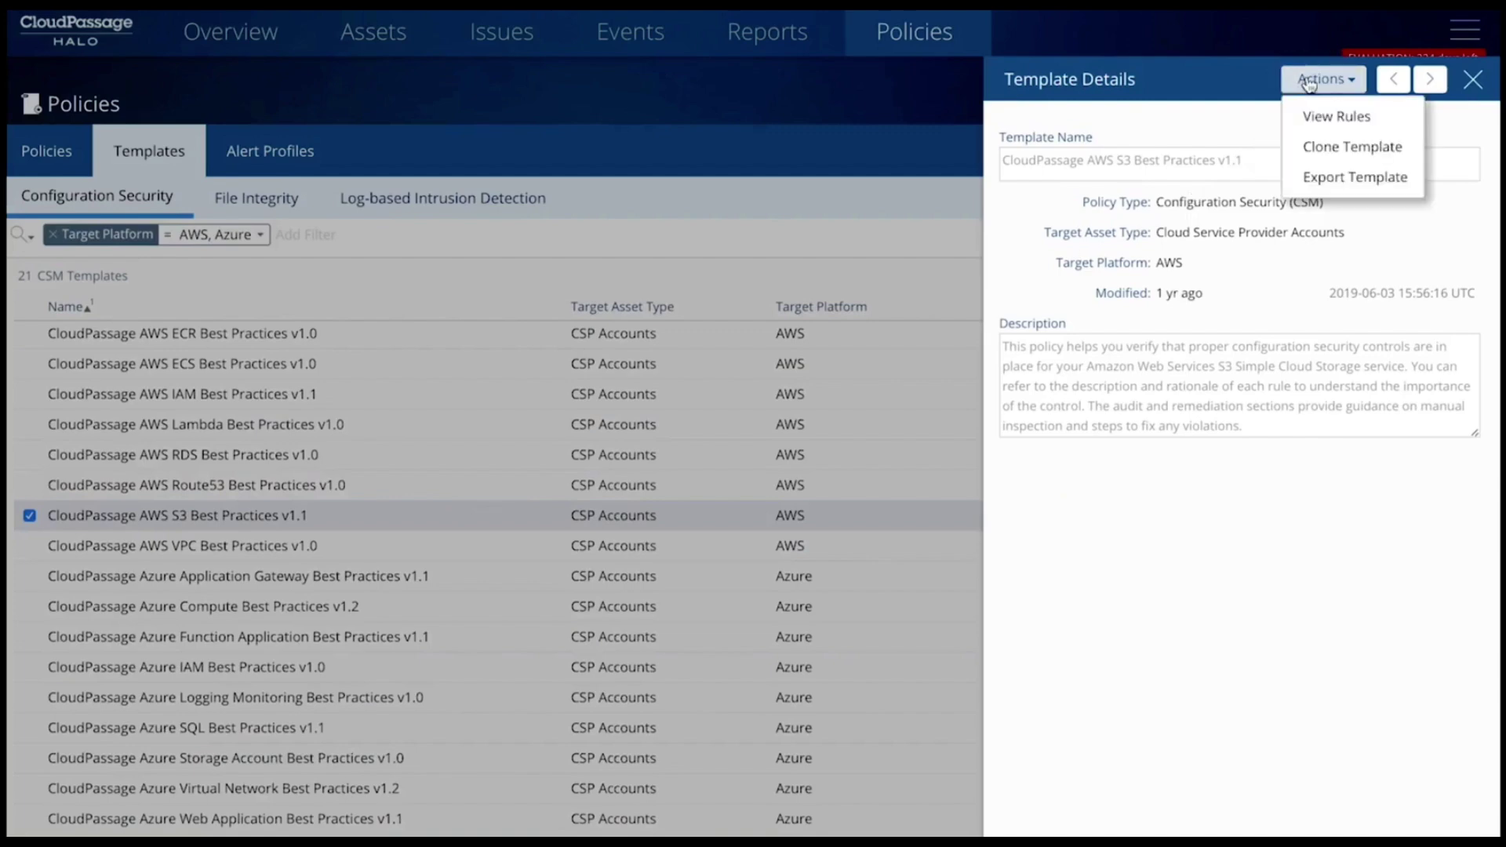
left_click(1320, 116)
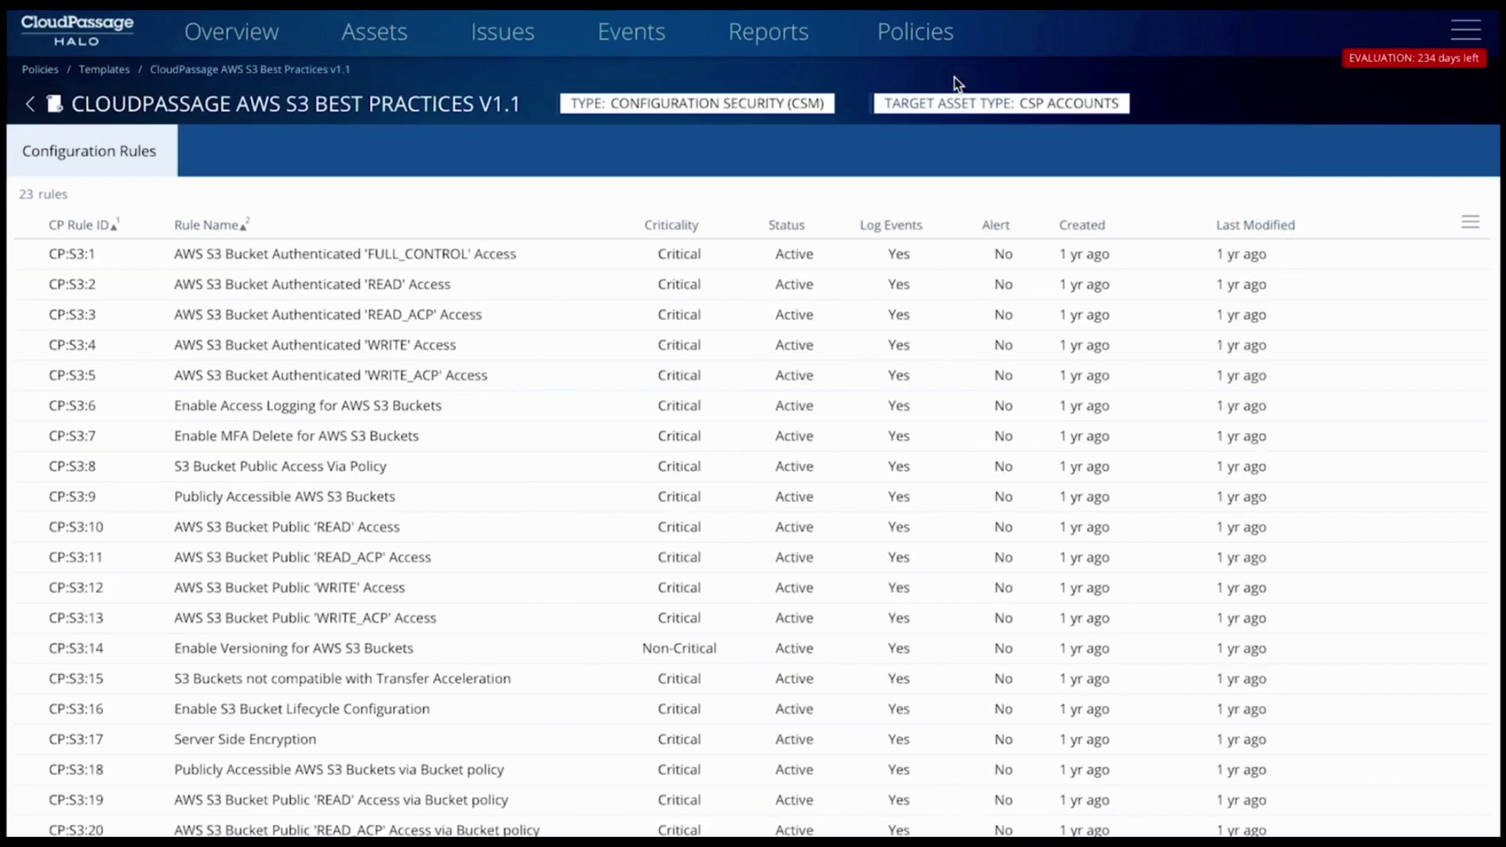
Open rule CP:S3:1, expand its rationale and audit sections, and scroll down to remediation
left_click(295, 262)
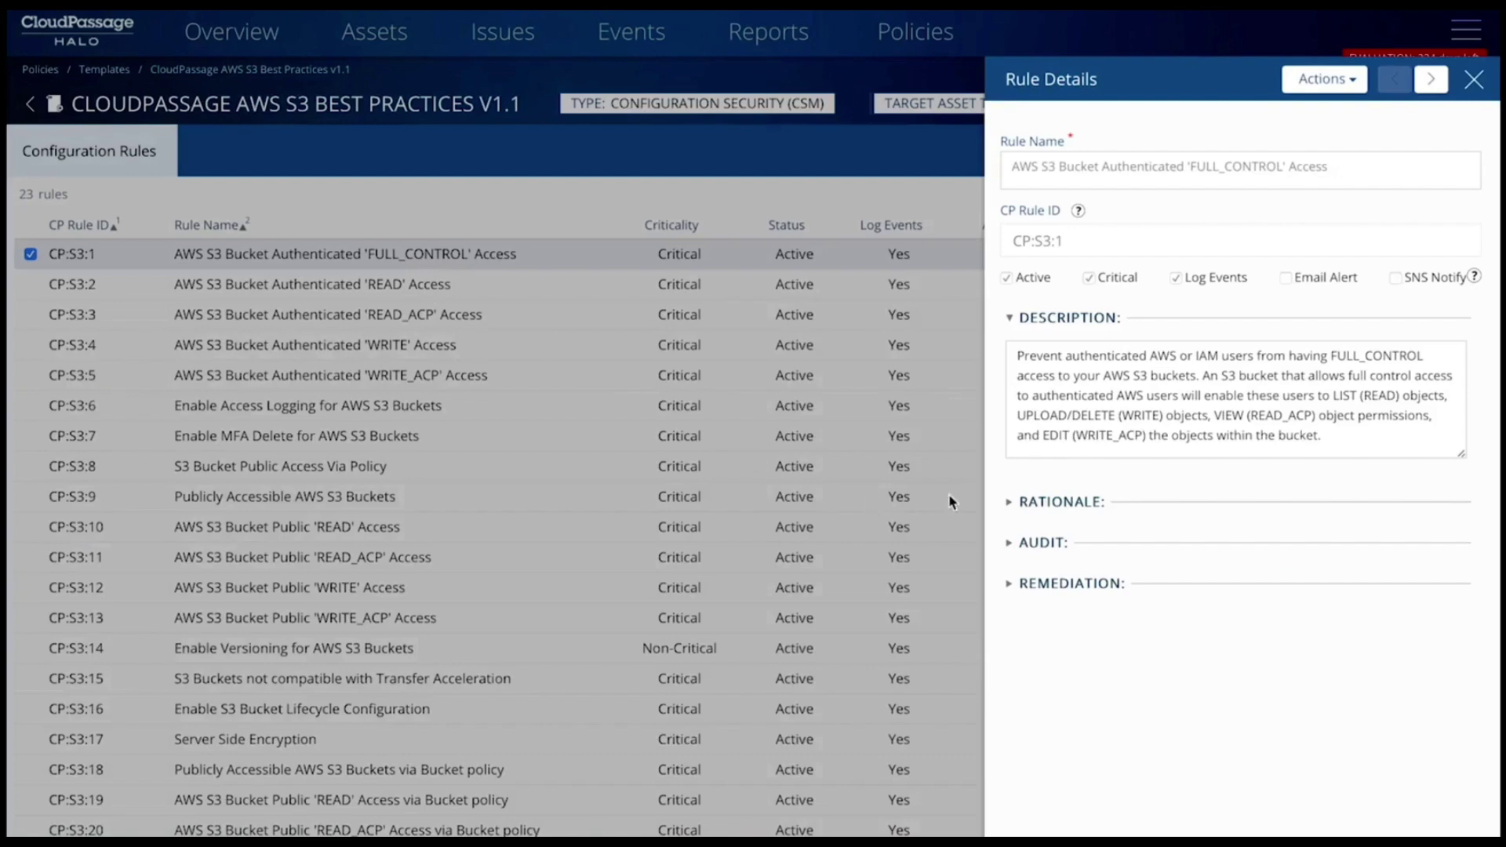
left_click(1008, 503)
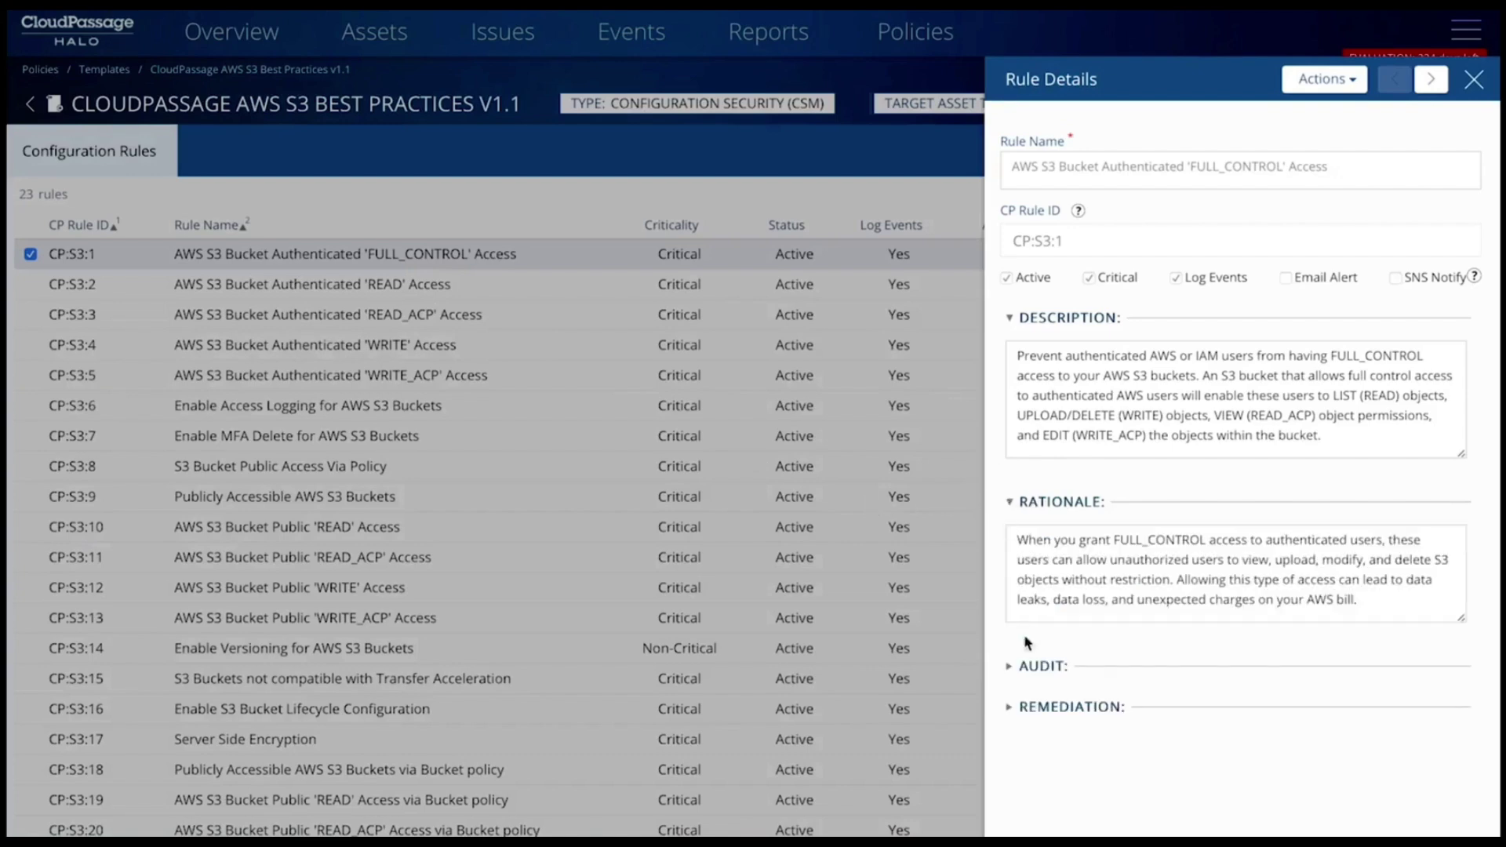
left_click(1009, 669)
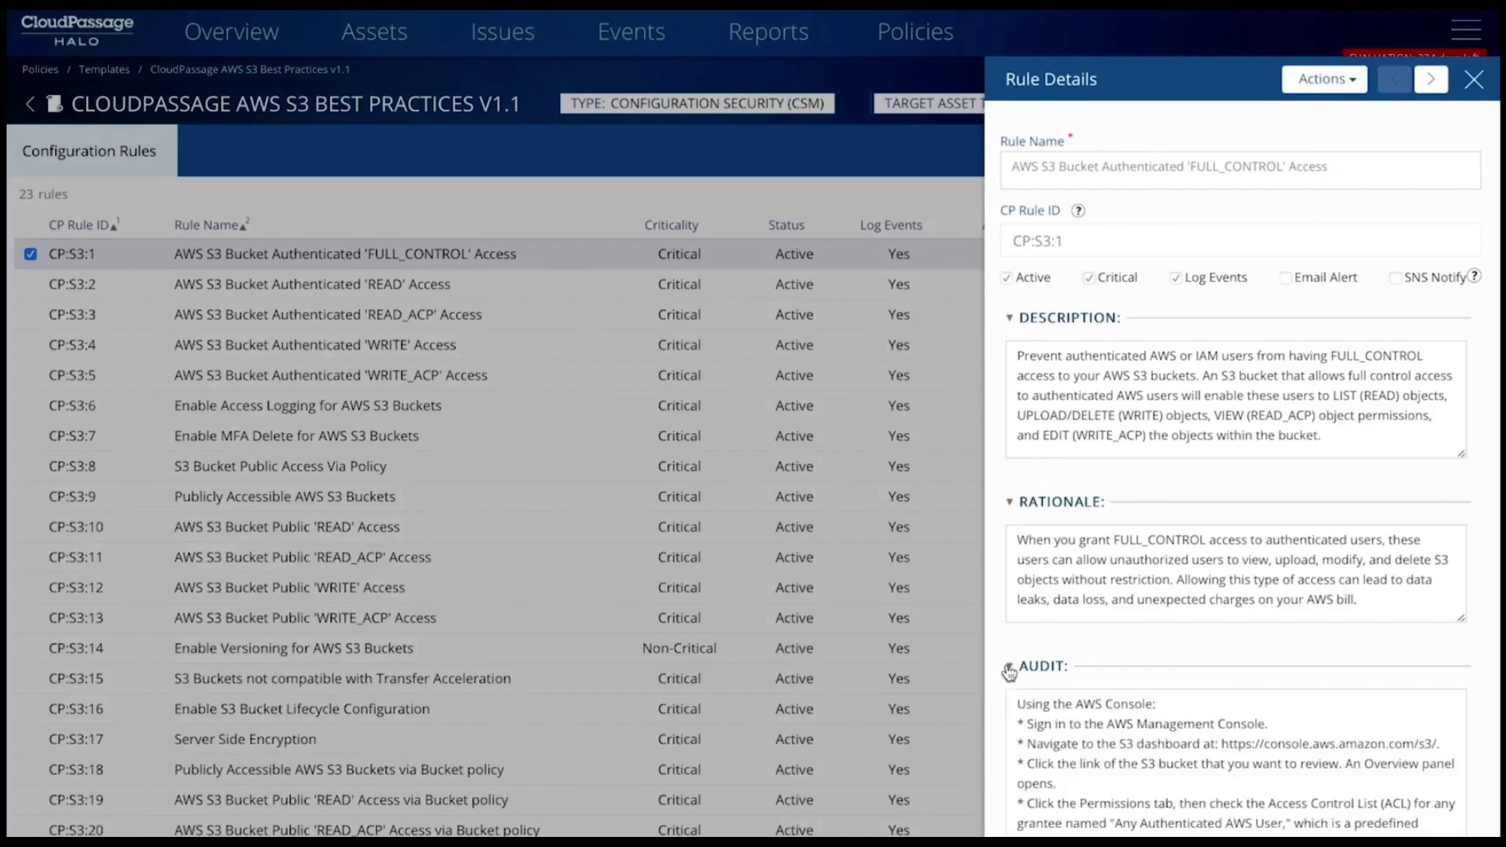
scroll(1009, 672, "down", 4)
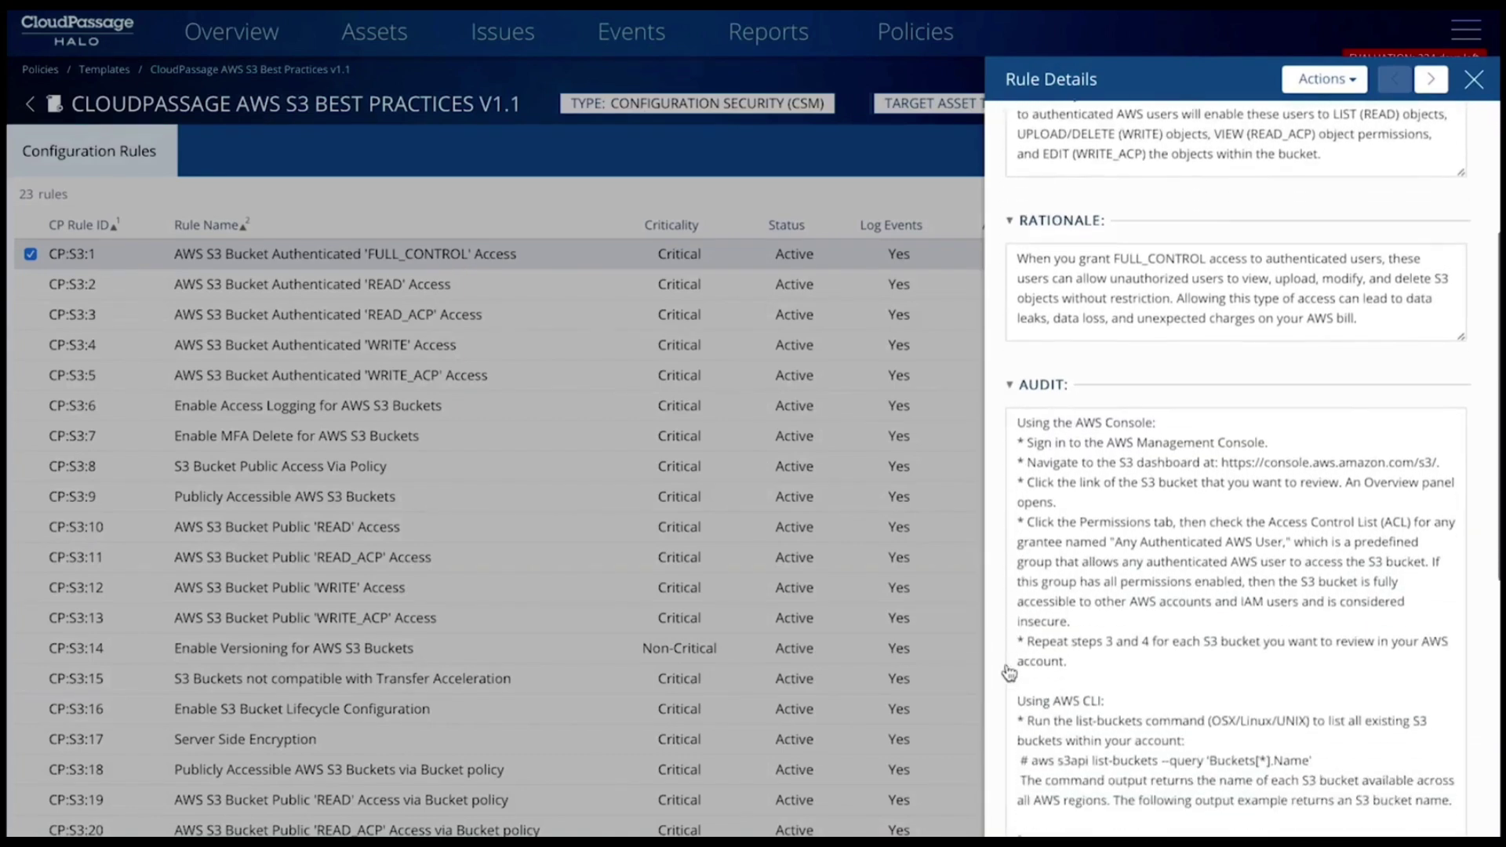
scroll(1009, 671, "down", 3)
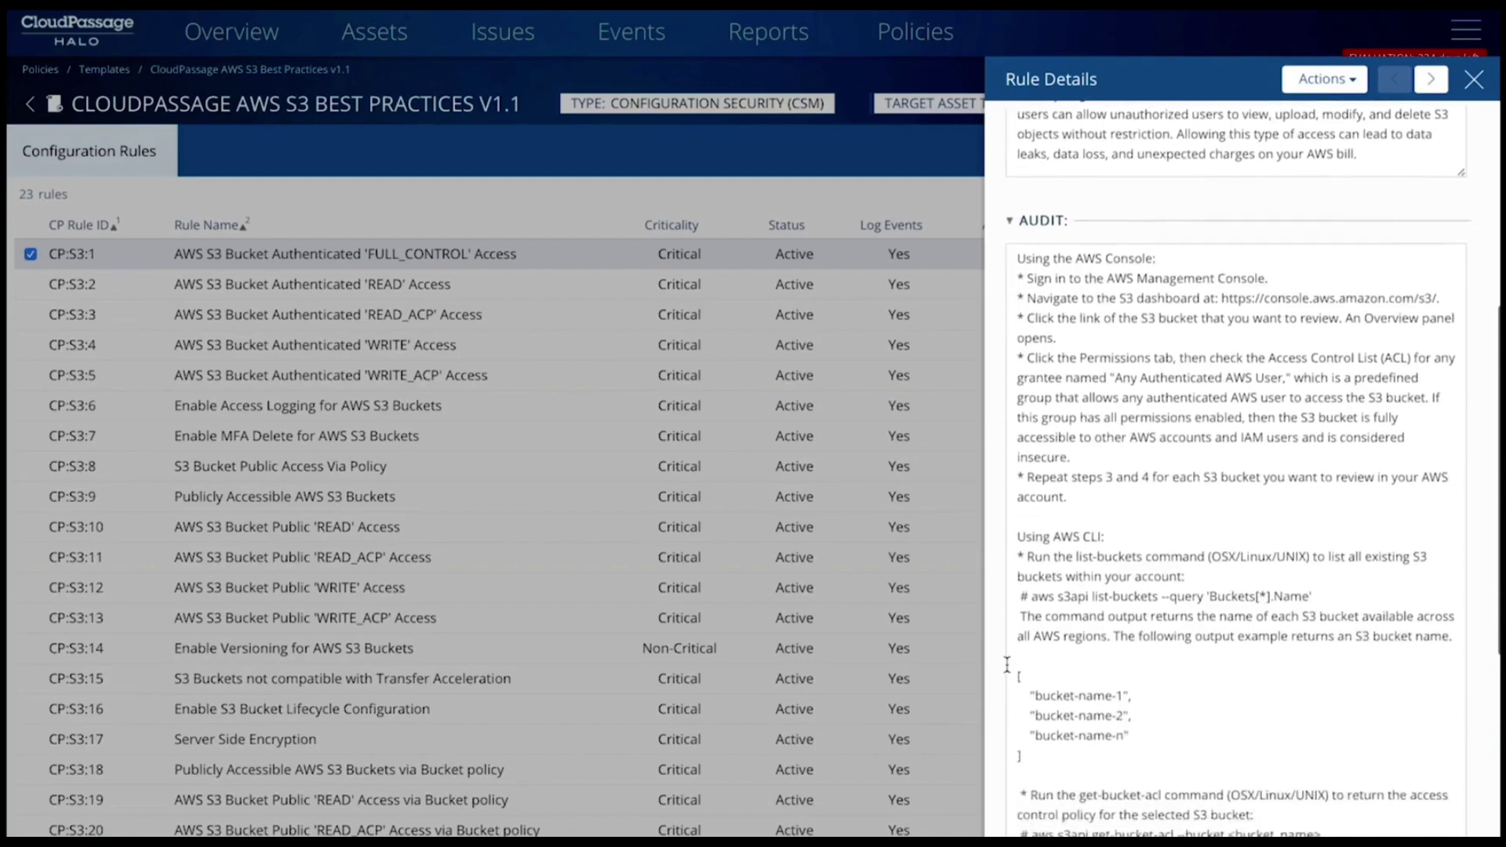
scroll(1007, 665, "down", 4)
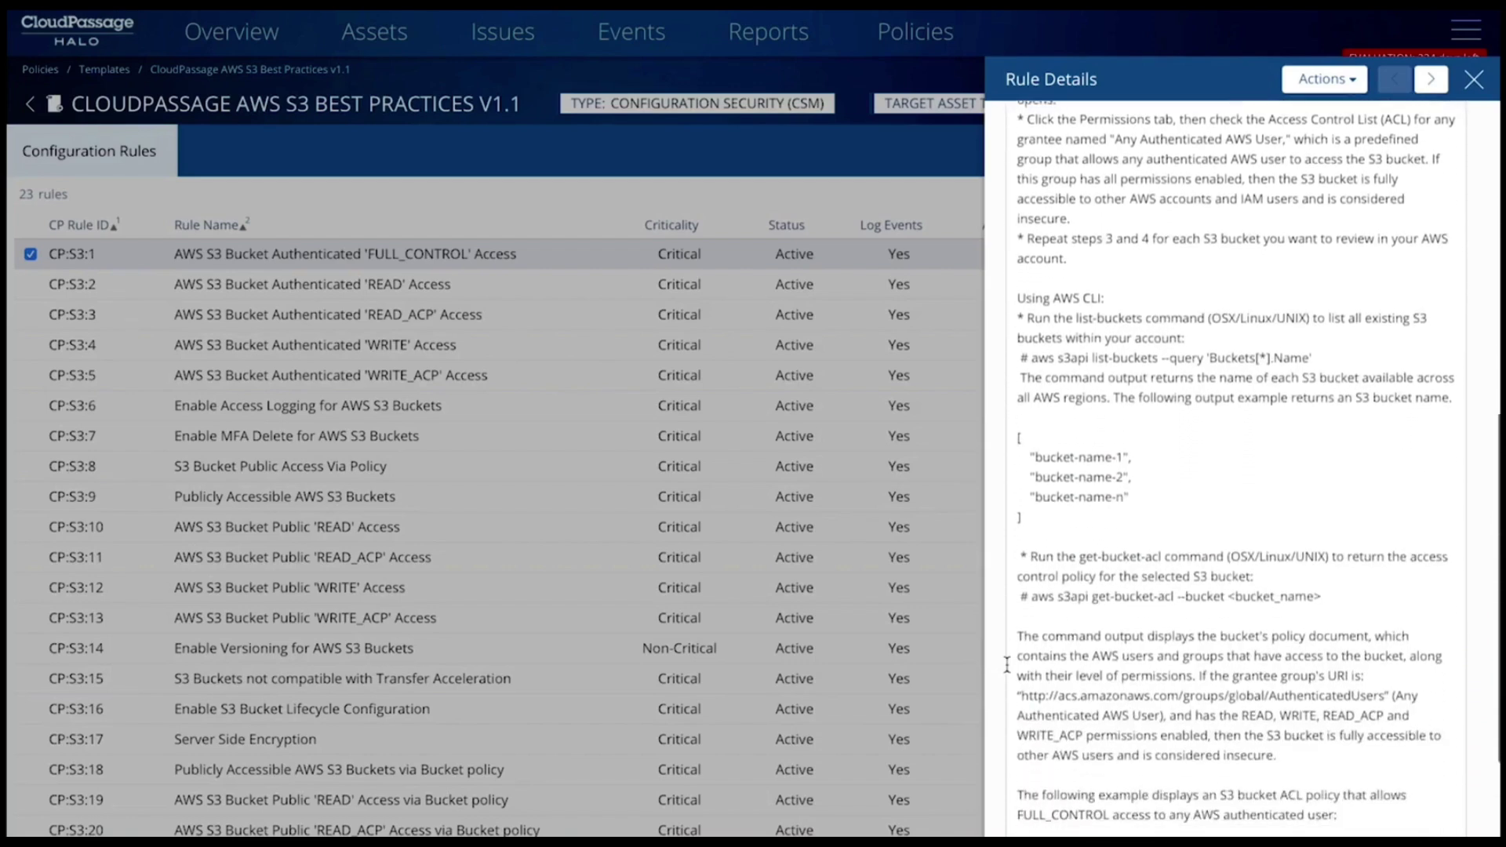
scroll(1007, 665, "down", 1)
scroll(1007, 665, "down", 1)
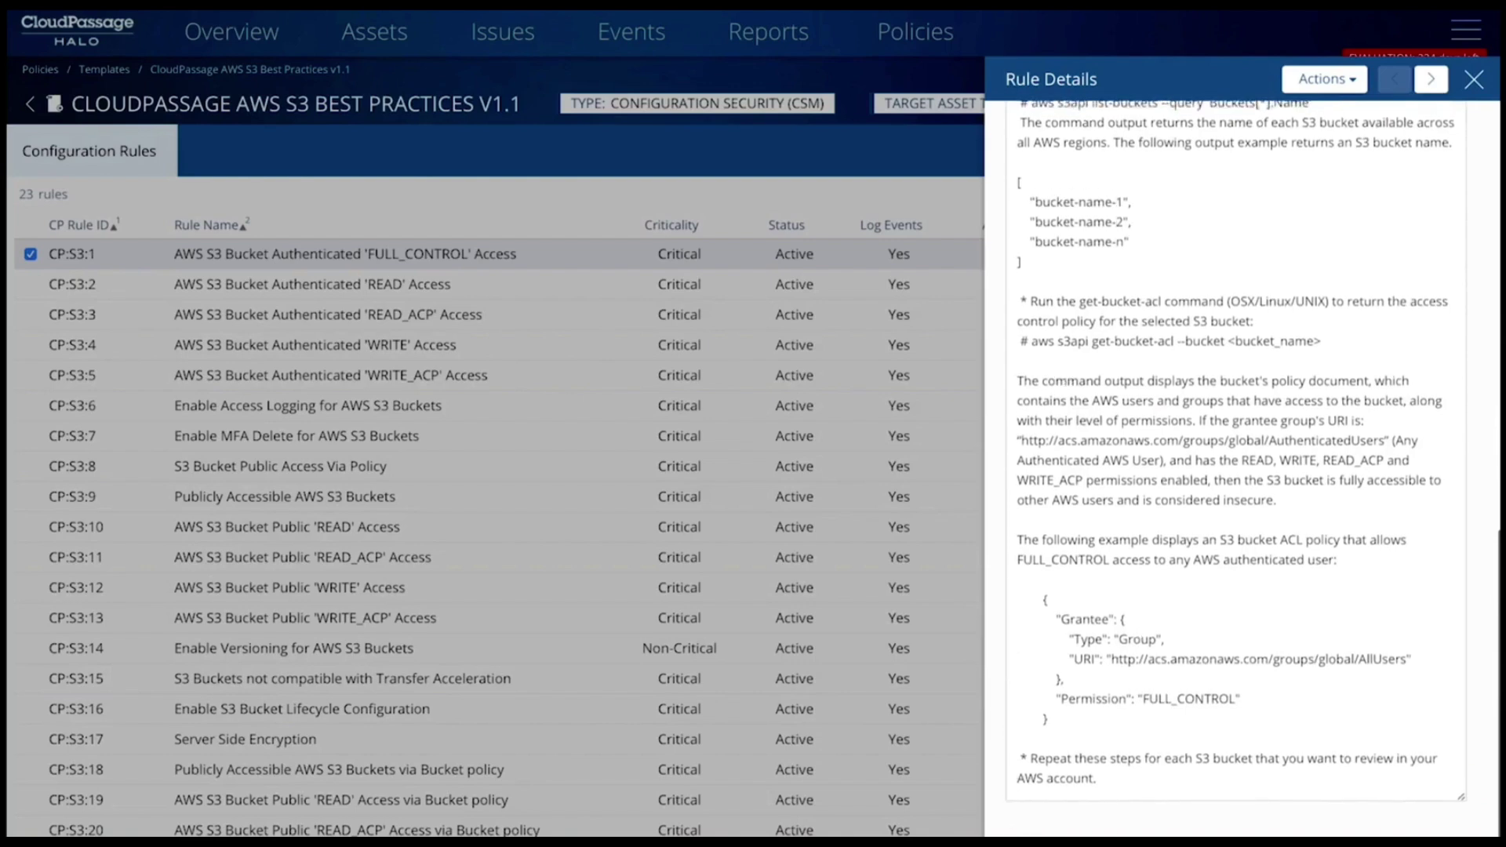
scroll(1253, 466, "down", 3)
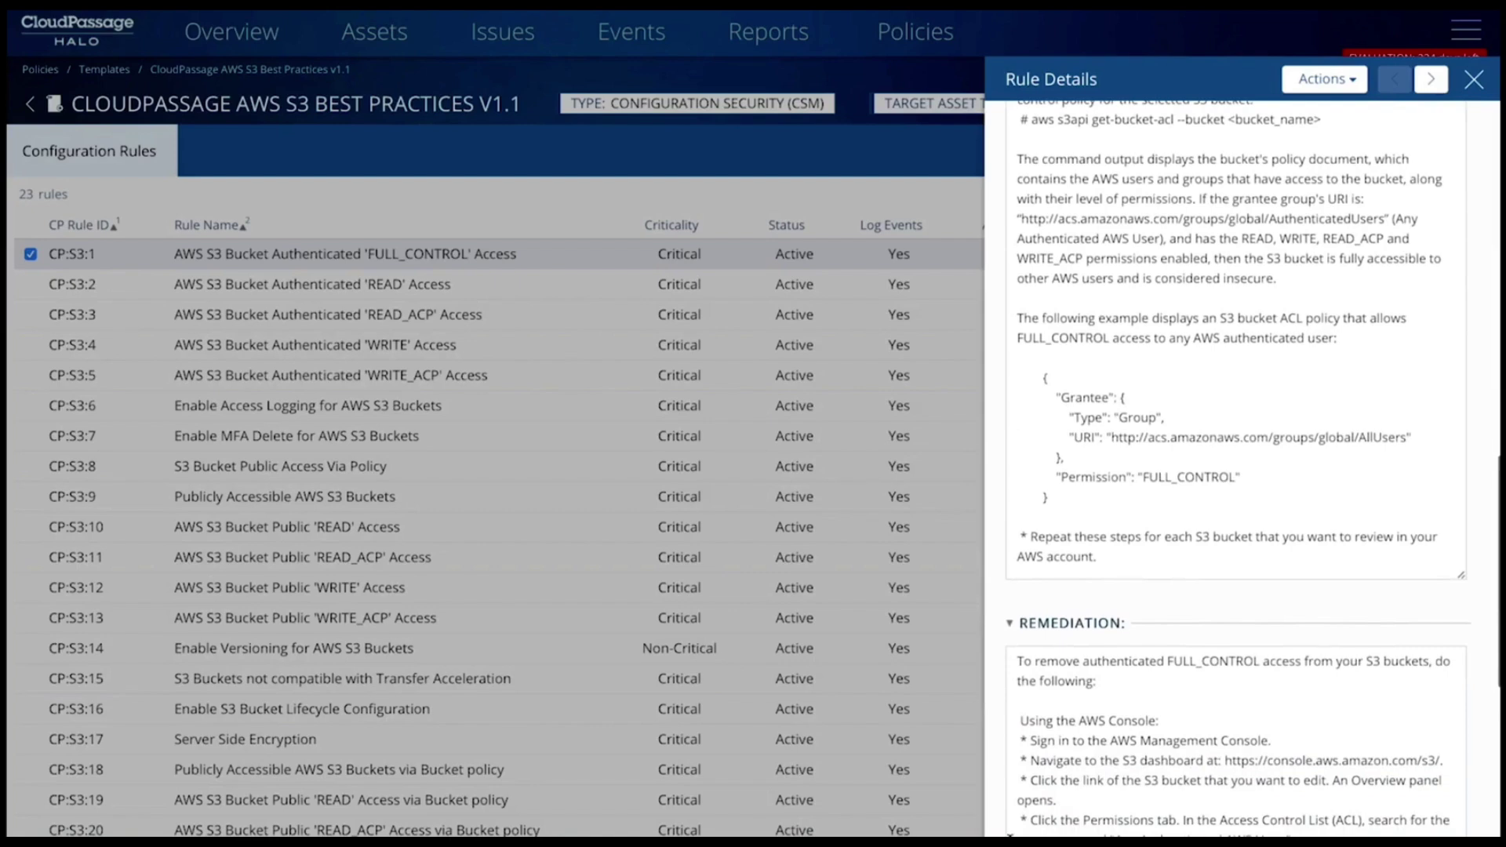
scroll(1238, 468, "down", 4)
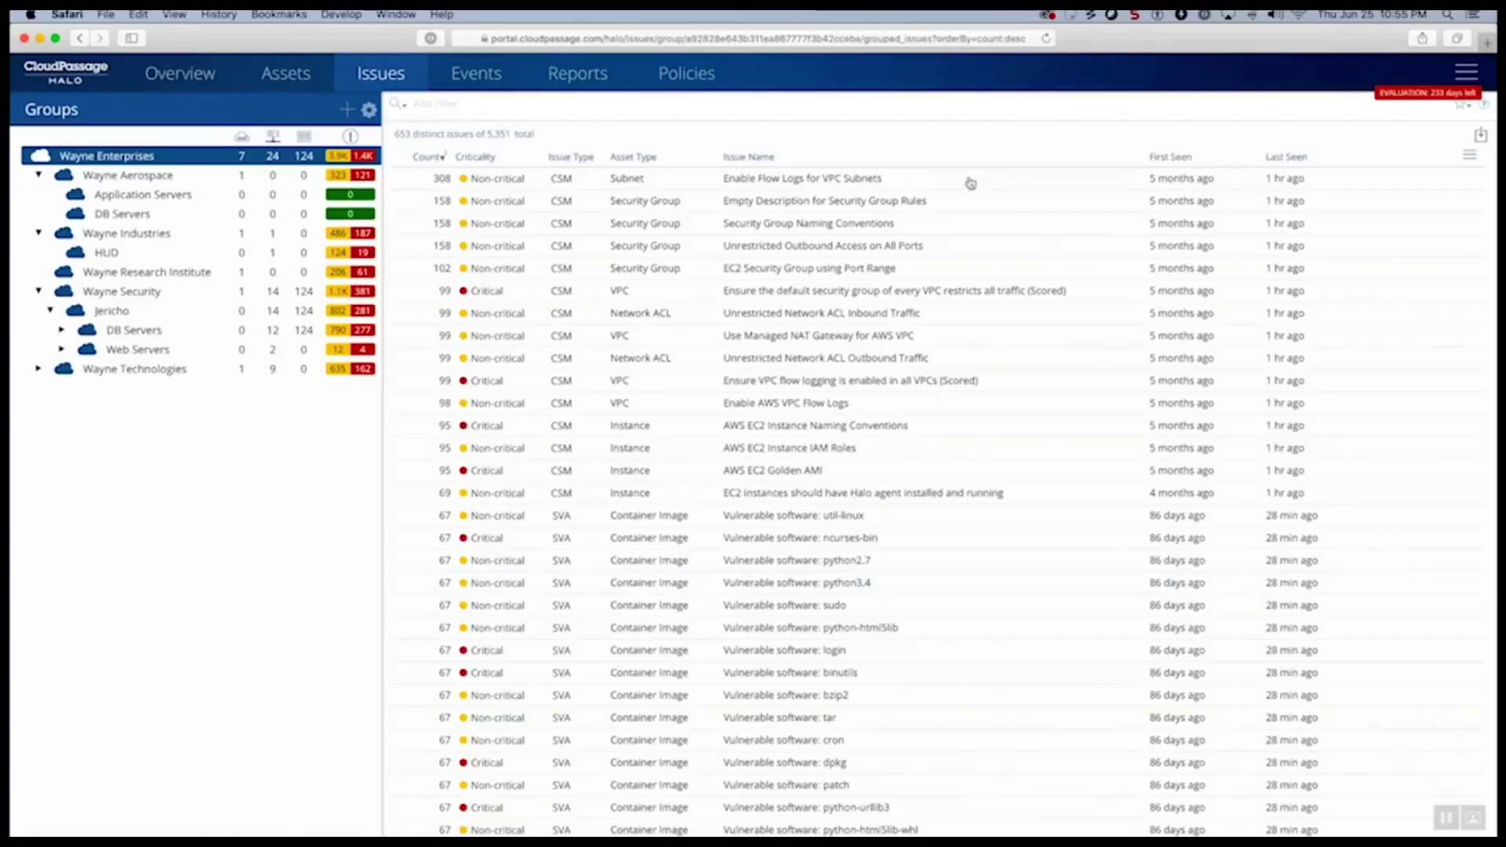
Open the default security group issue for vpc-a54665cd and view its finding details
left_click(810, 291)
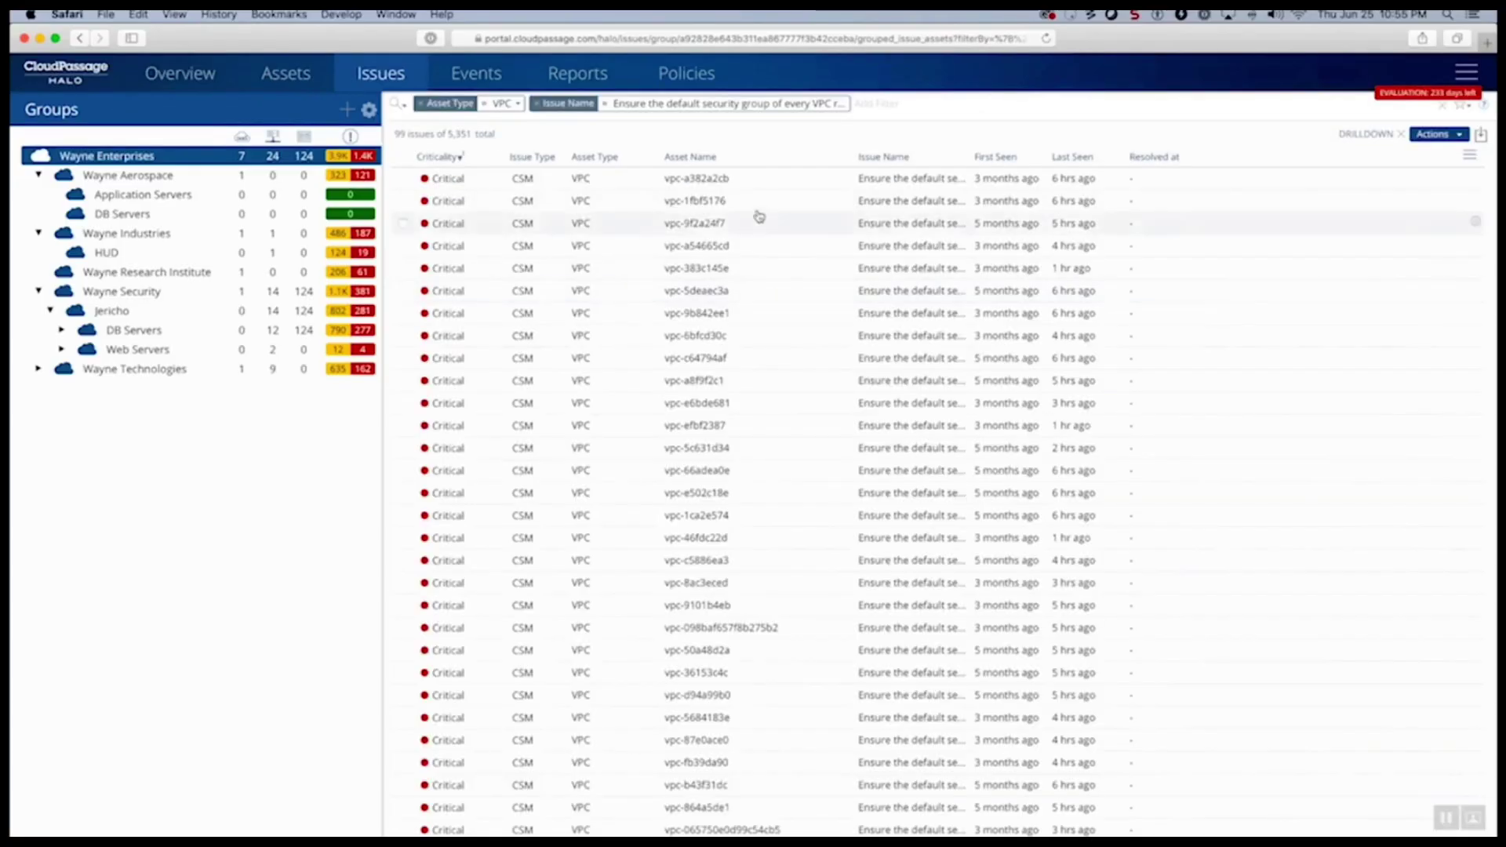
left_click(771, 244)
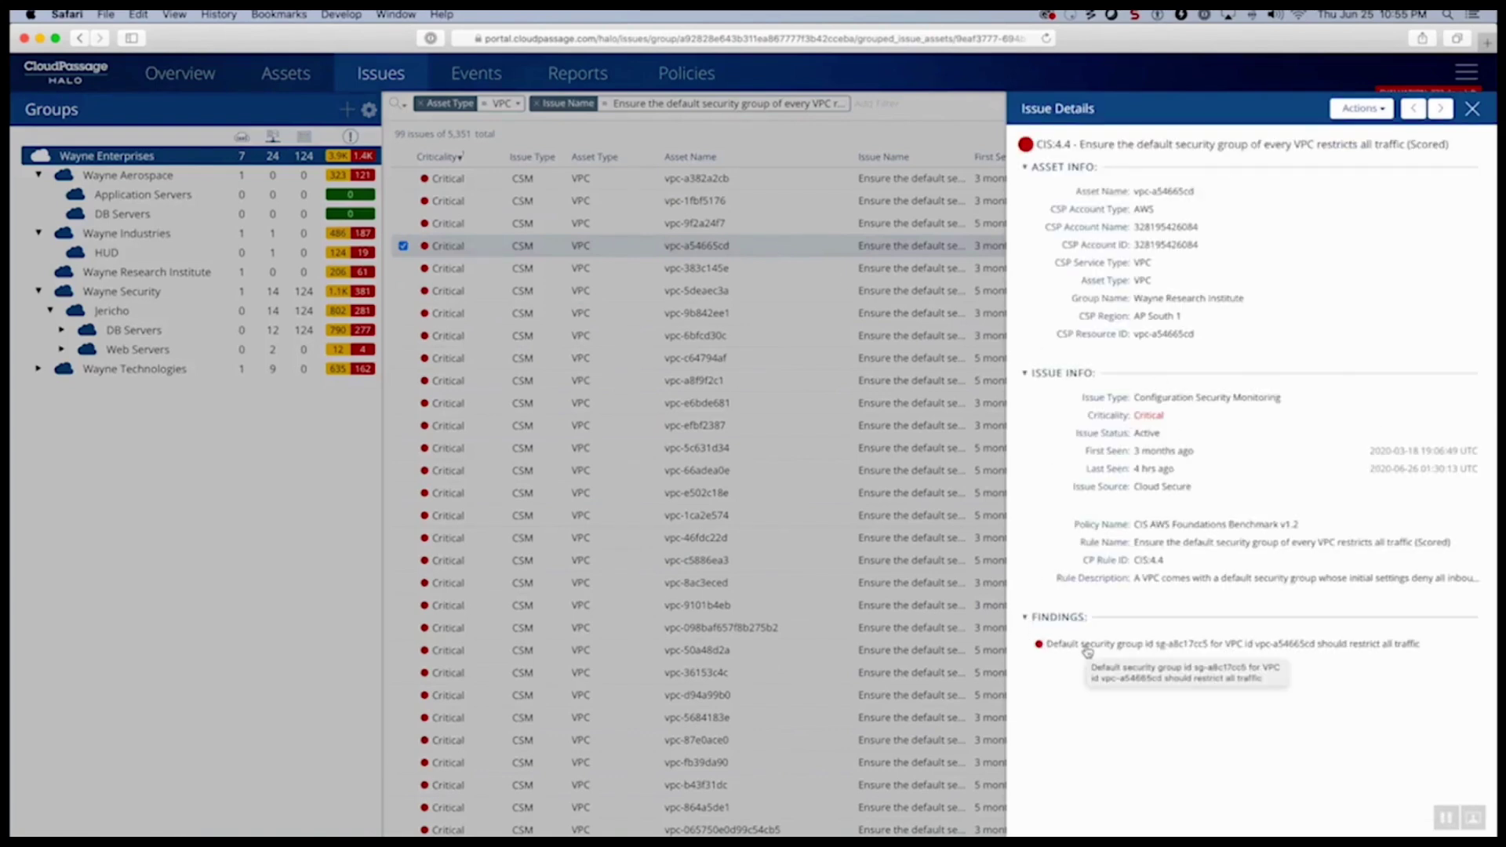
left_click(1087, 647)
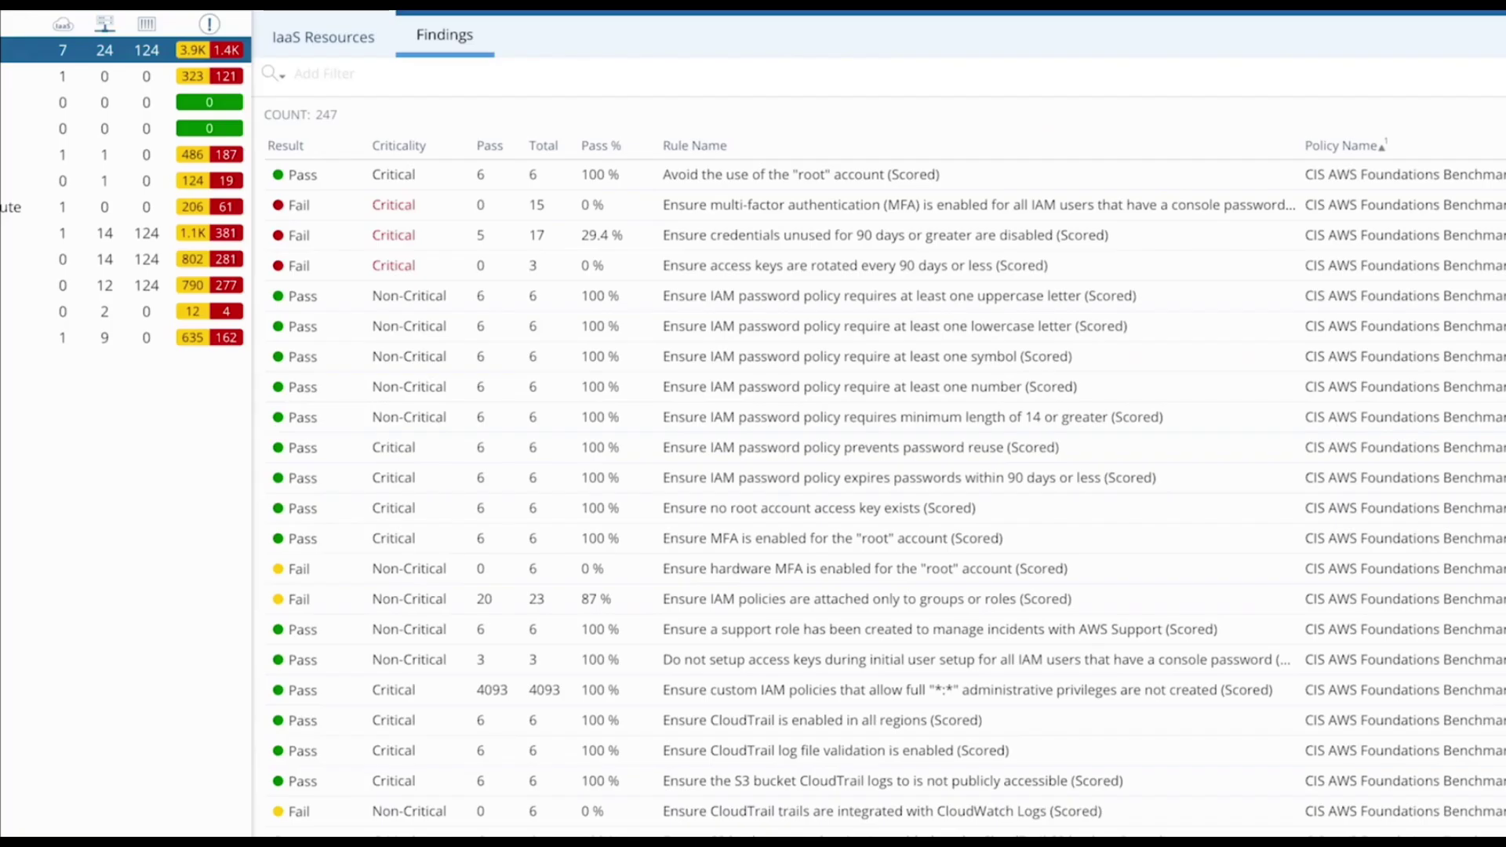